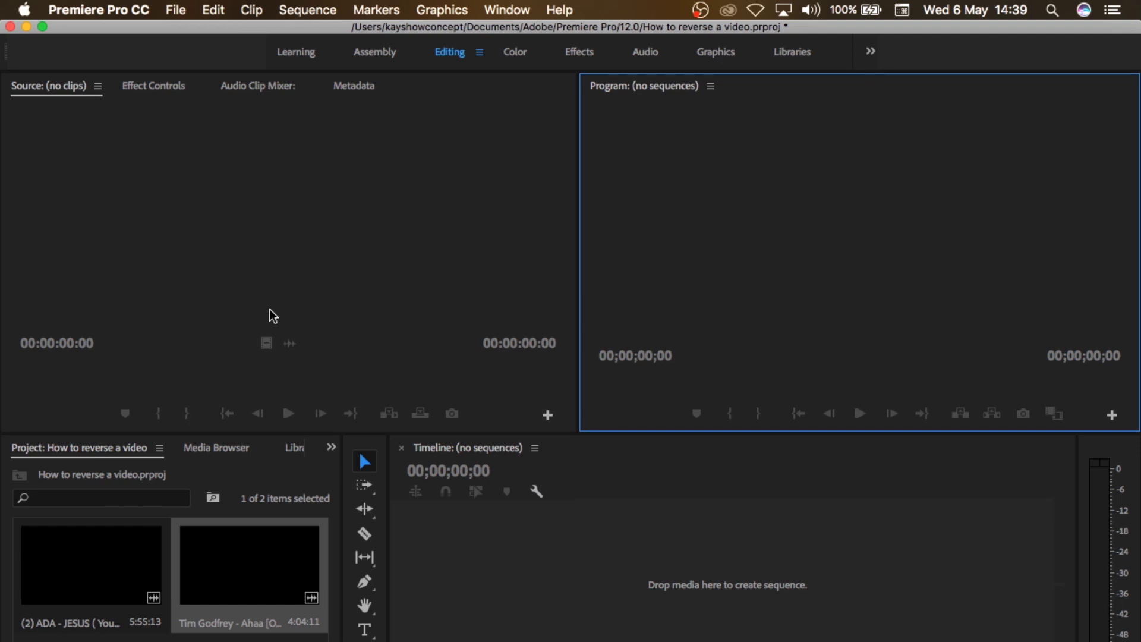
# Load the ADA - JESUS clip (00:05:55:13) into the Source Monitor for preview
pyautogui.click(139, 569)
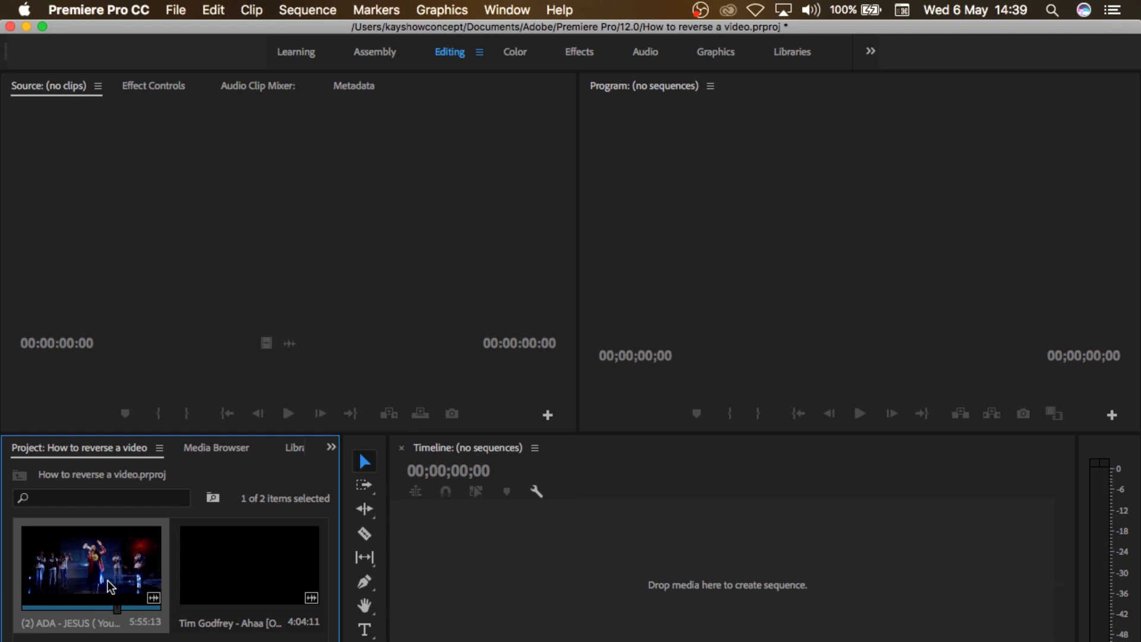
pyautogui.doubleClick(108, 580)
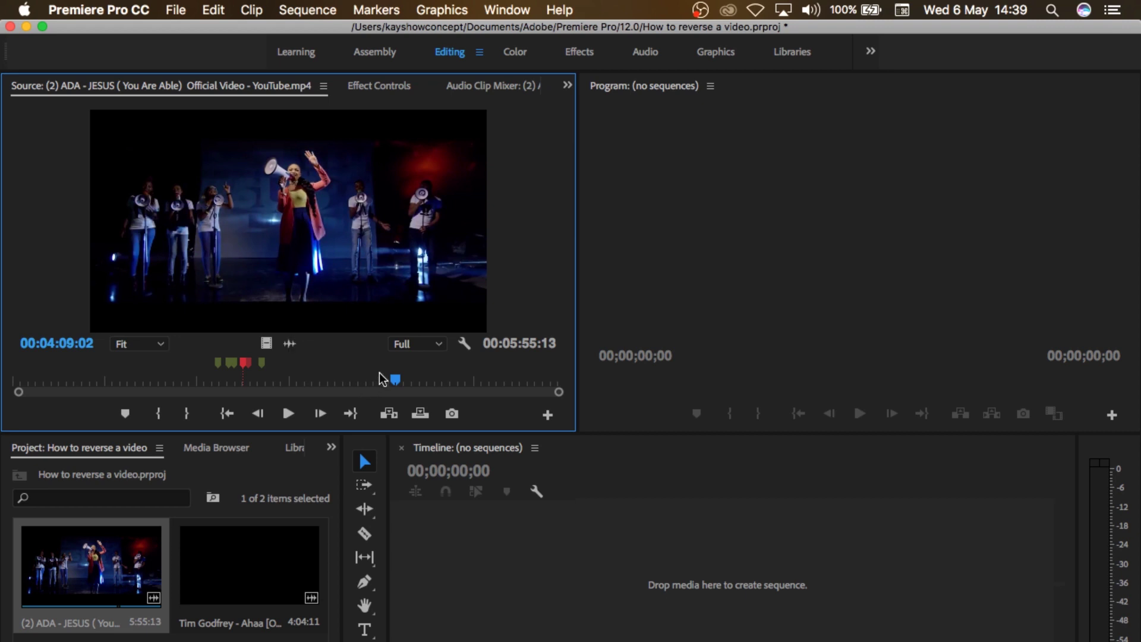
# Locate the red markers bounding the dancing section, from 00:02:29 to 00:02:33:06
pyautogui.moveTo(395, 382); pyautogui.dragTo(257, 381)
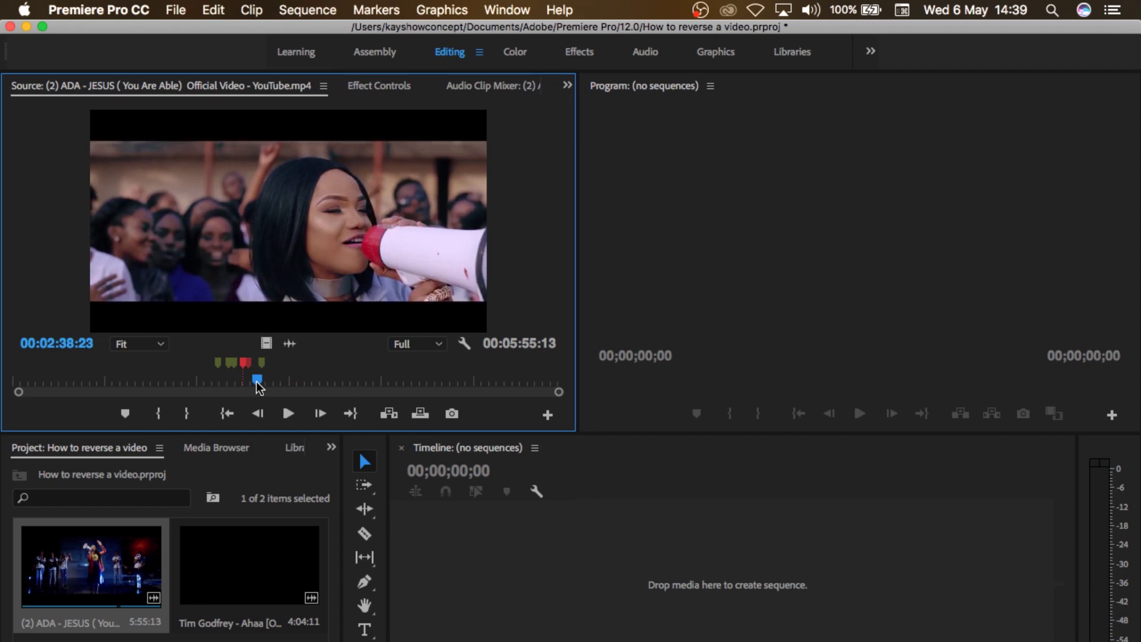
pyautogui.click(243, 364)
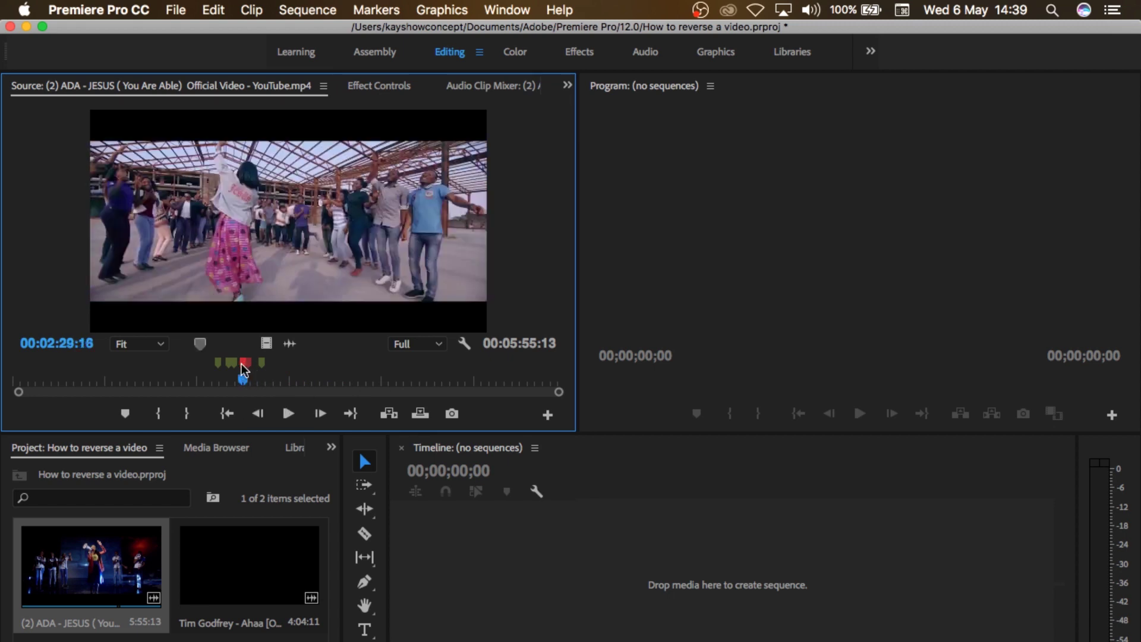
pyautogui.press('=')
pyautogui.press('=')
pyautogui.press('=')
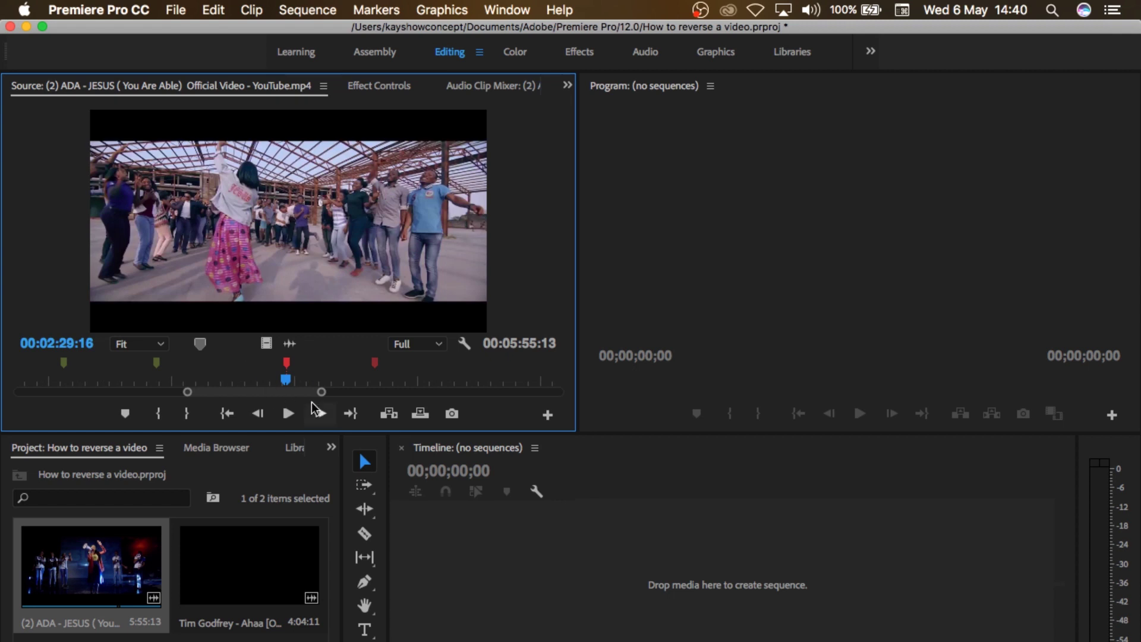
pyautogui.moveTo(287, 386); pyautogui.dragTo(373, 383)
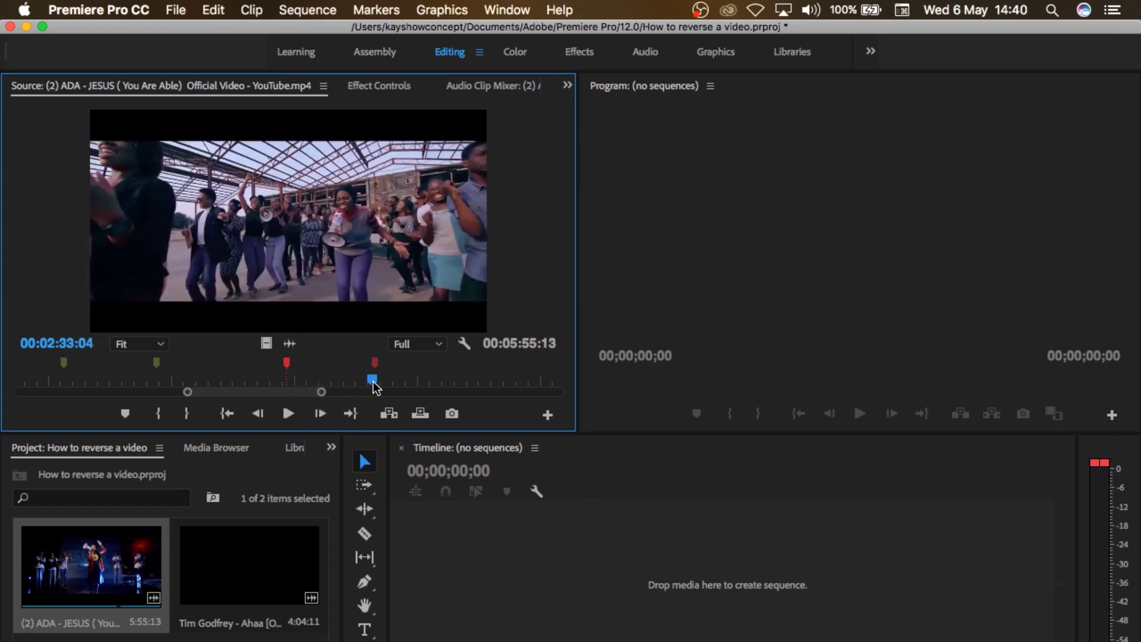
pyautogui.click(287, 364)
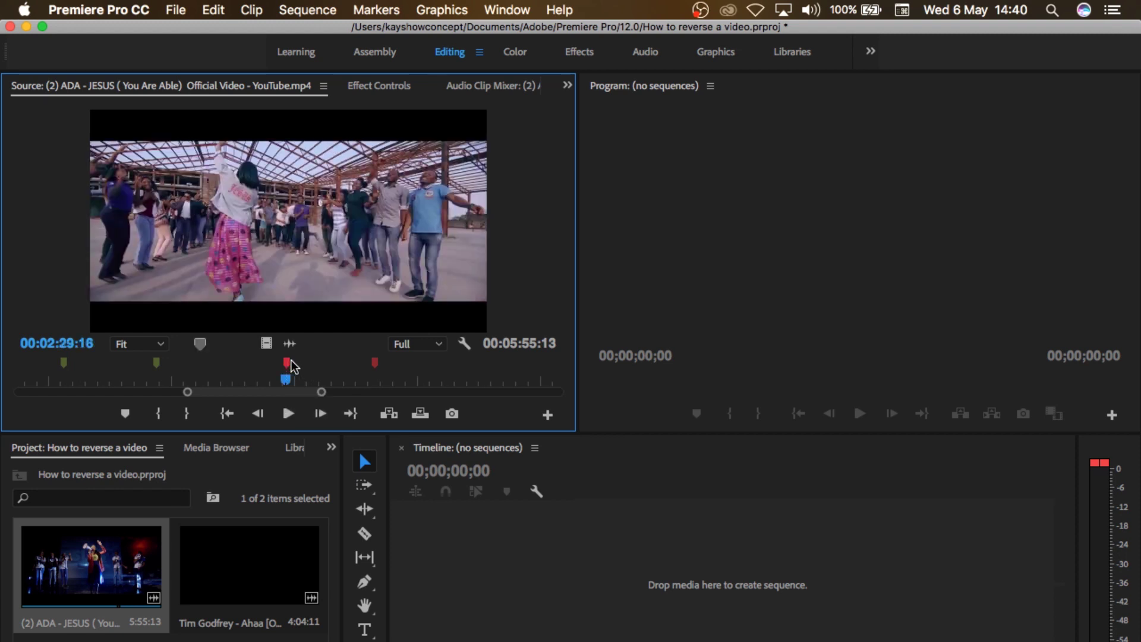
pyautogui.click(375, 364)
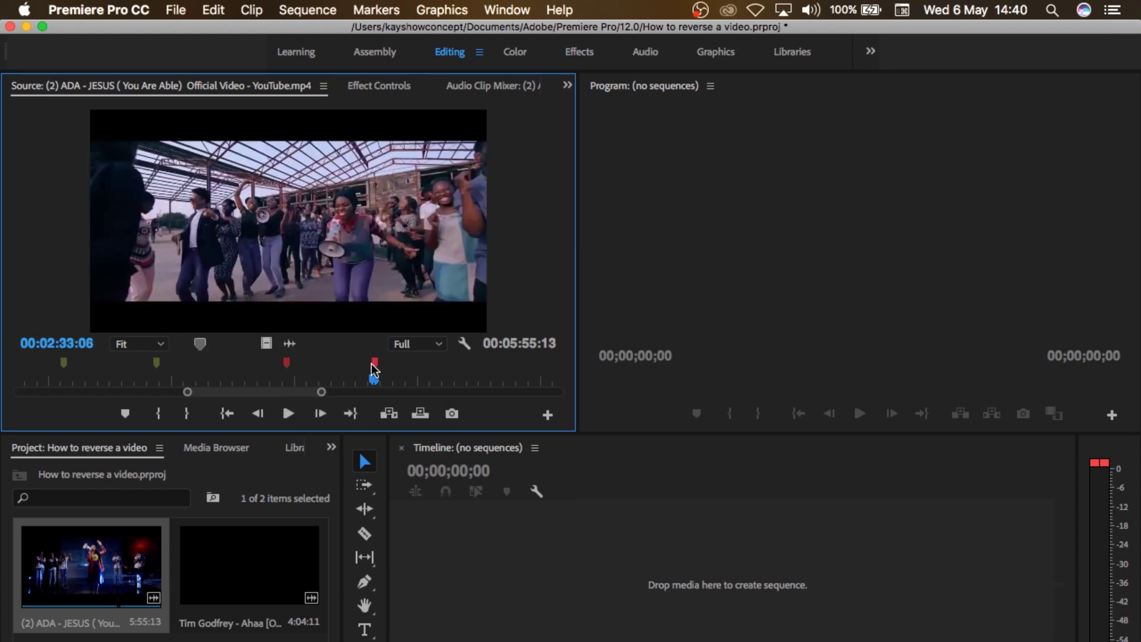
pyautogui.click(287, 364)
# Play and scrub the dancing section from the first red marker through 00:02:33
pyautogui.press('space')
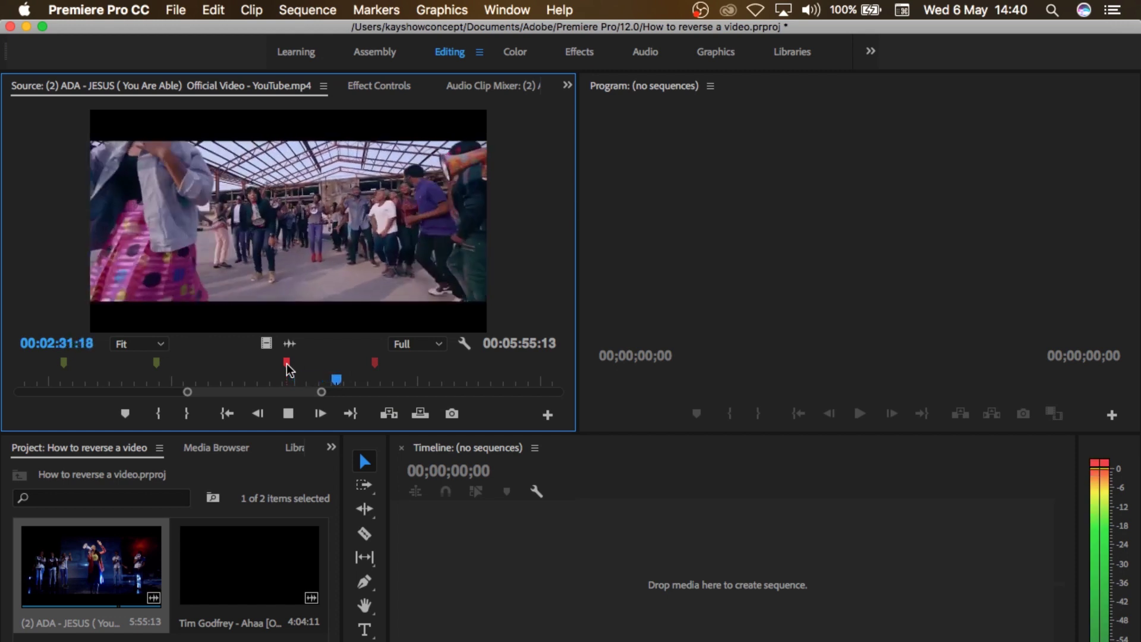
pyautogui.press('space')
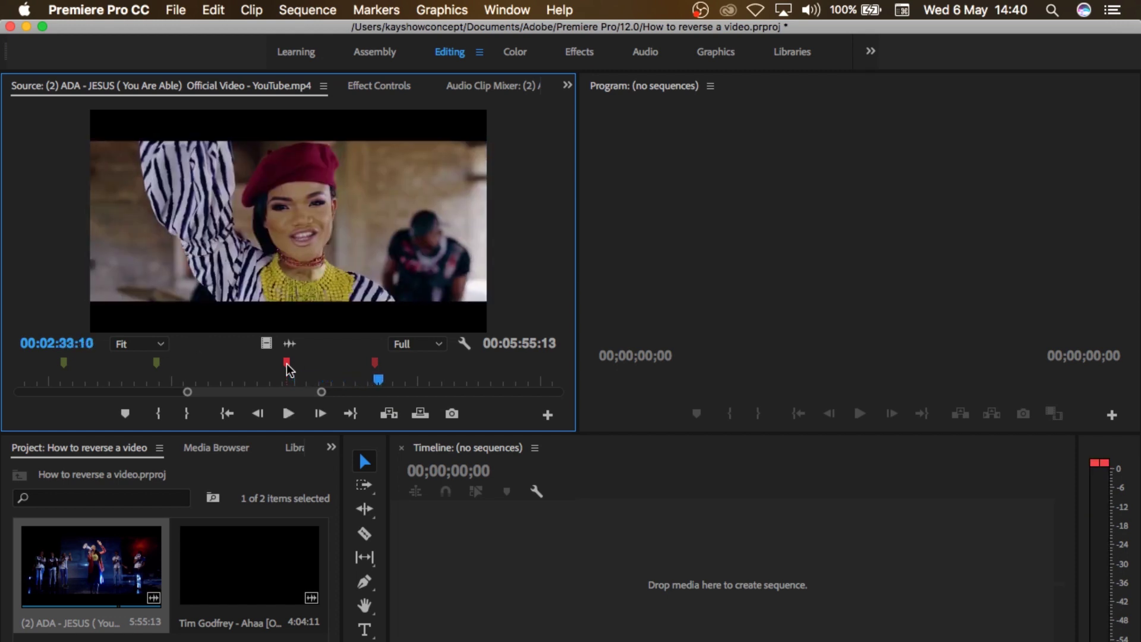
pyautogui.click(285, 364)
pyautogui.press('space')
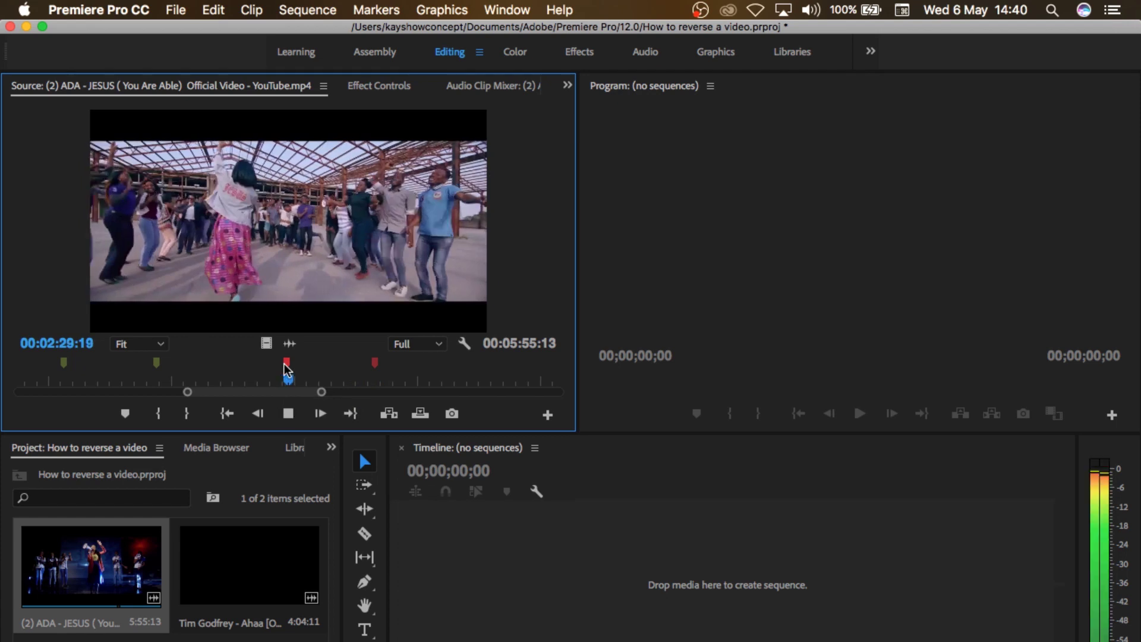
pyautogui.press('space')
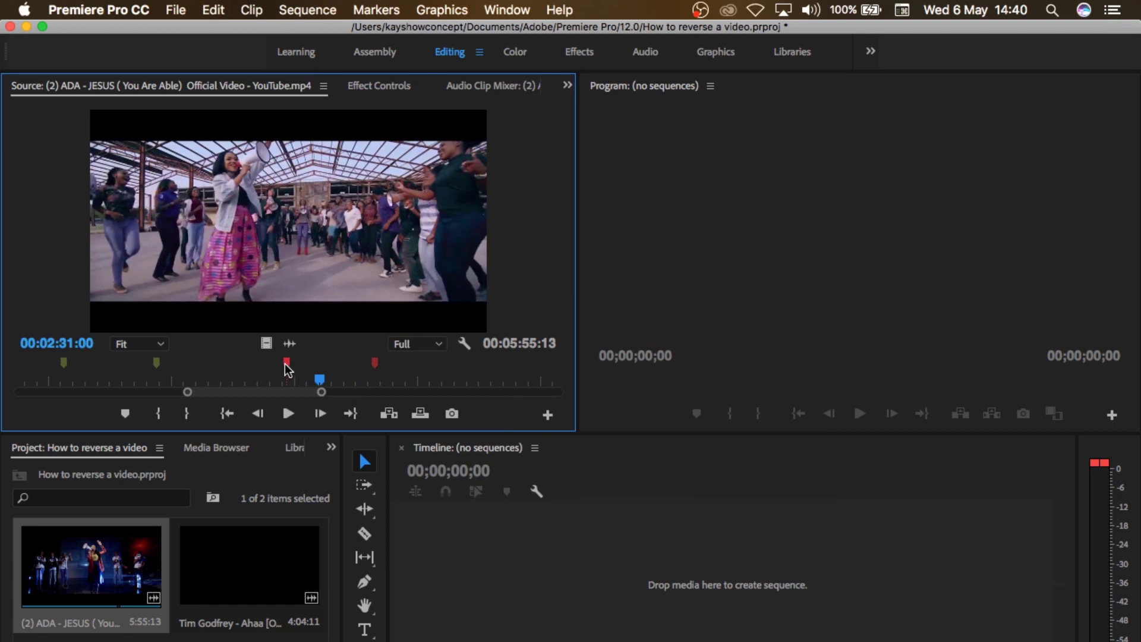
pyautogui.click(286, 368)
pyautogui.moveTo(286, 386)
pyautogui.mouseDown()
pyautogui.moveTo(373, 385)
pyautogui.moveTo(288, 385)
pyautogui.mouseUp()
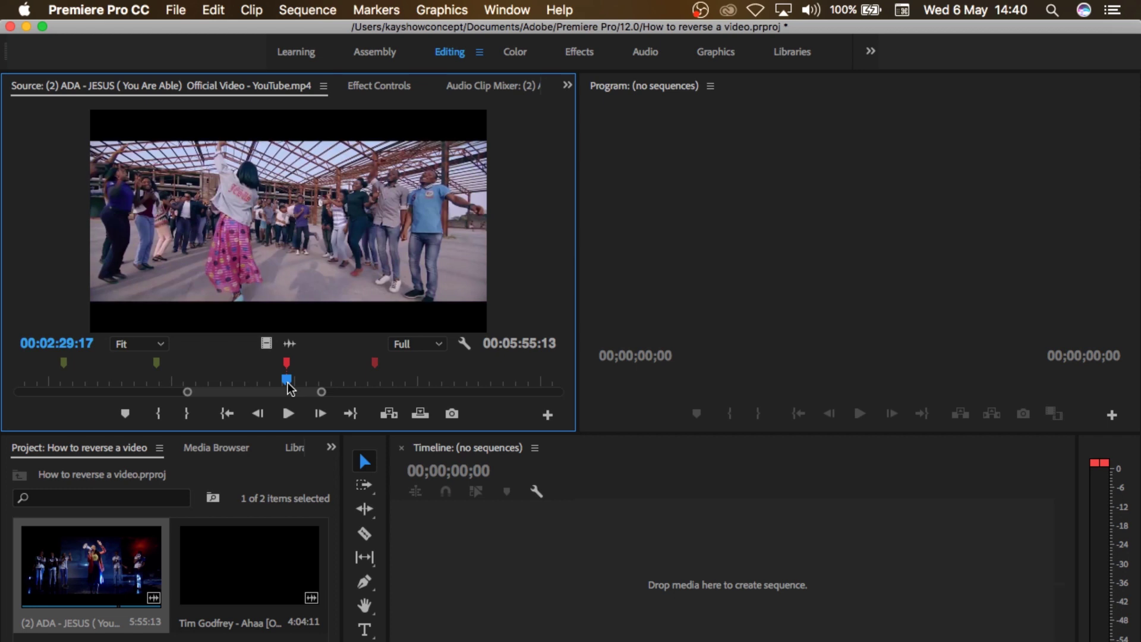
# Create a new sequence from the ADA - JESUS clip on the Timeline
pyautogui.click(117, 545)
pyautogui.rightClick(116, 545)
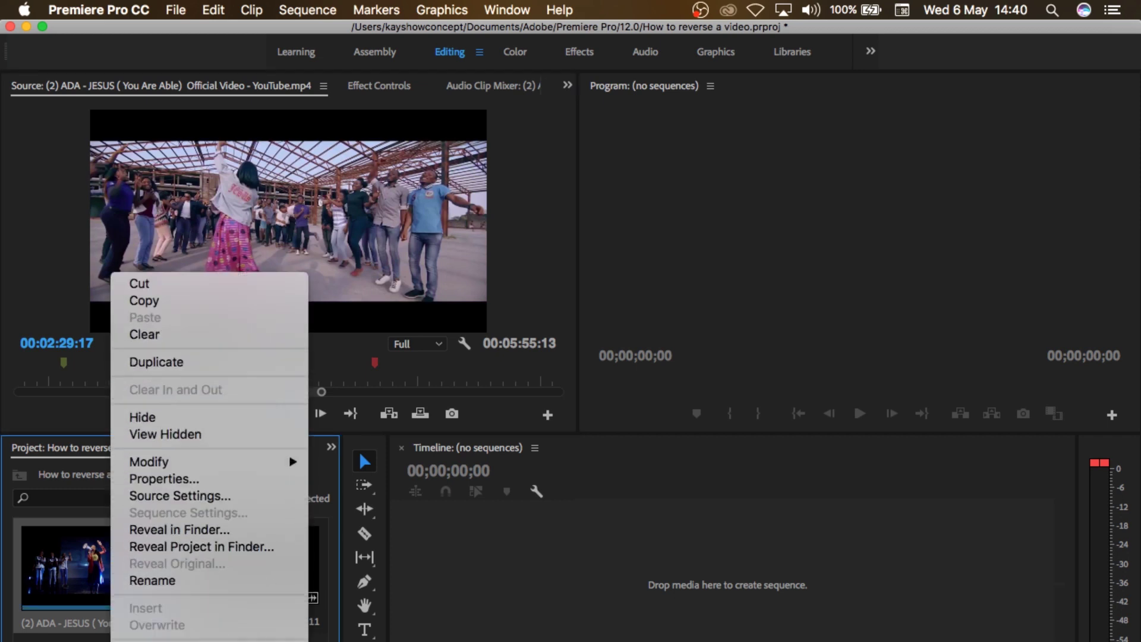
pyautogui.press('Escape')
pyautogui.moveTo(765, 517); pyautogui.dragTo(764, 518)
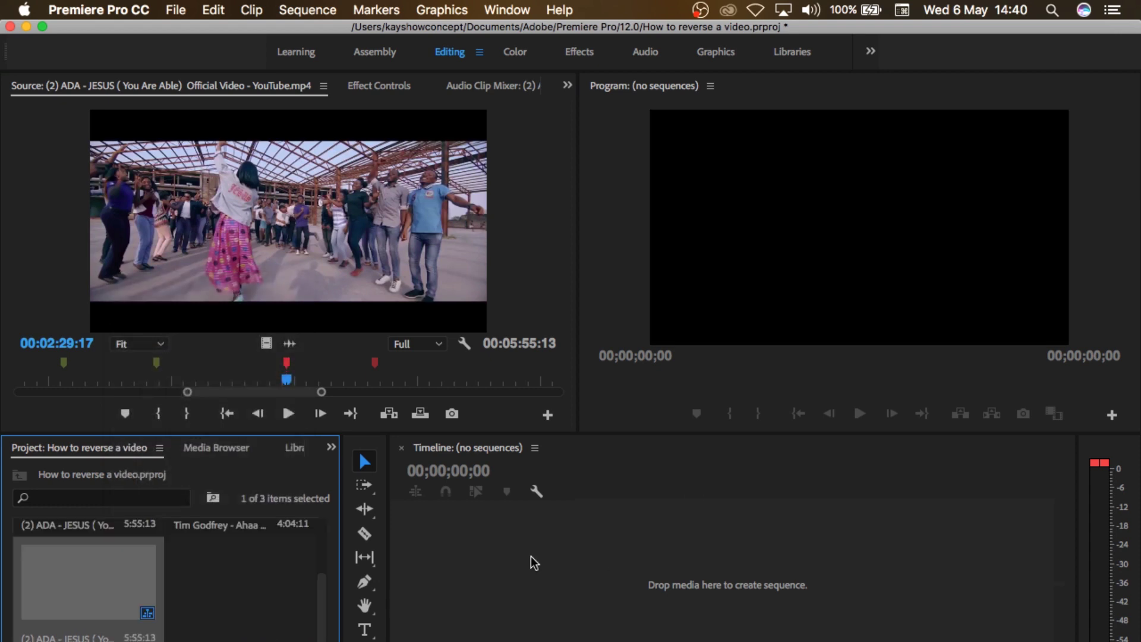
# Zoom the timeline in and cue the playhead at 00:02:29:20 on the dancing section
pyautogui.press('\\')
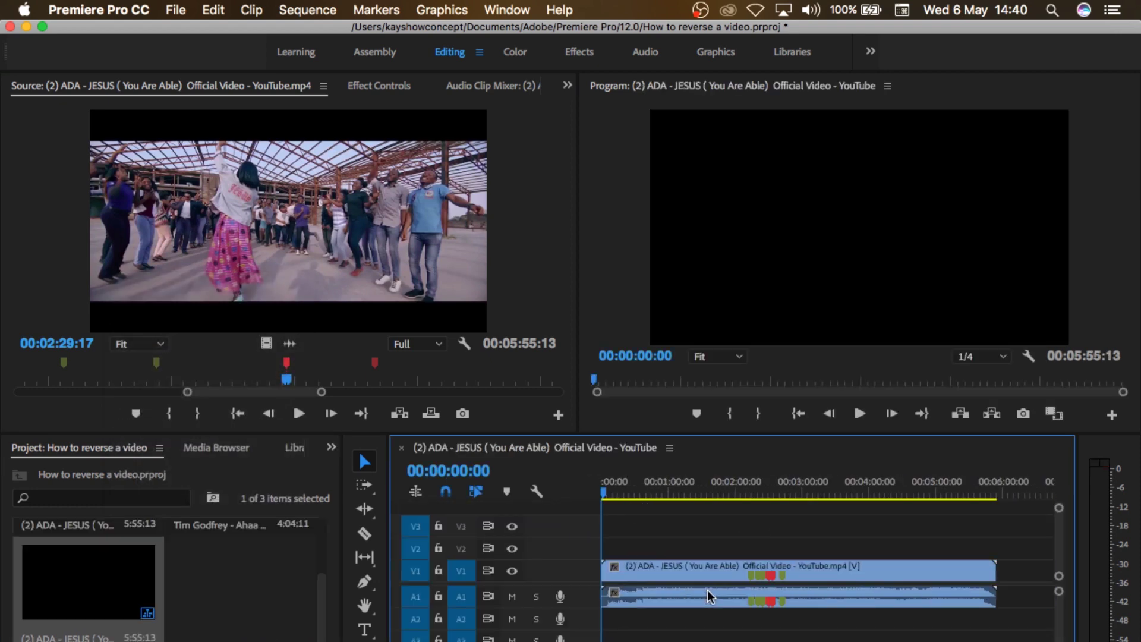
pyautogui.click(763, 495)
pyautogui.press('=')
pyautogui.press('=')
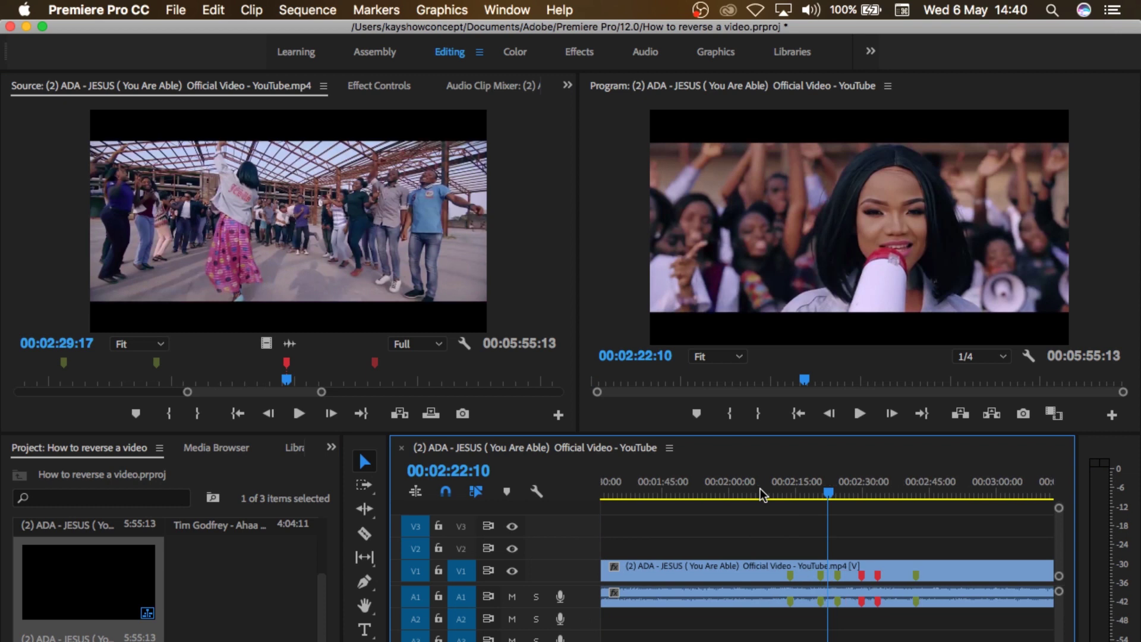
pyautogui.click(854, 480)
pyautogui.press('=')
pyautogui.moveTo(840, 486); pyautogui.dragTo(846, 487)
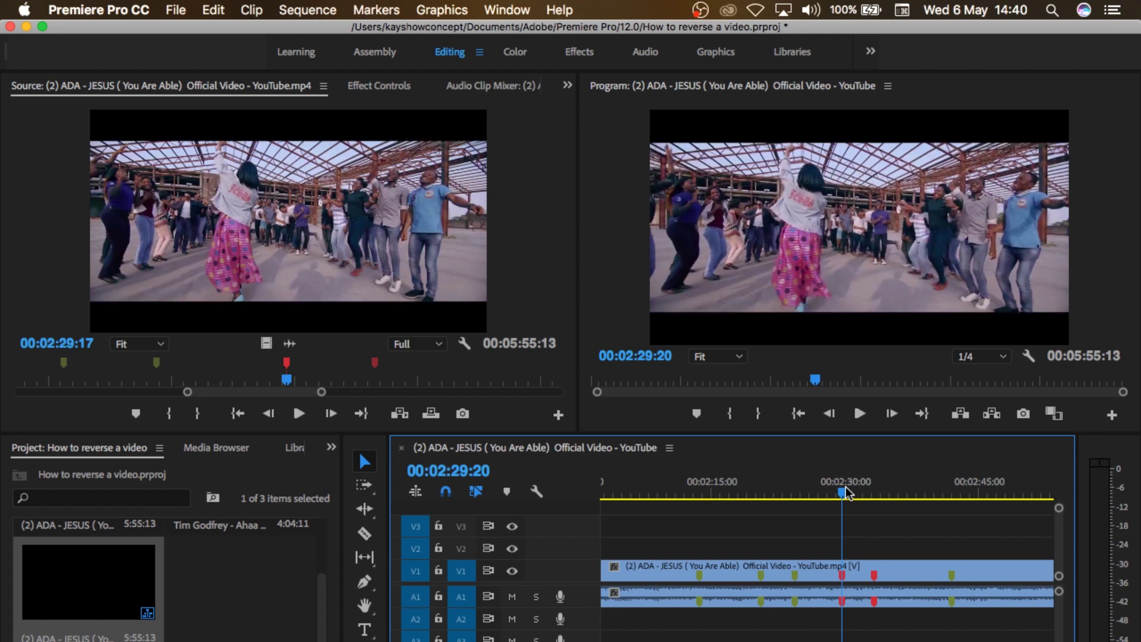
pyautogui.press('=')
pyautogui.press('=')
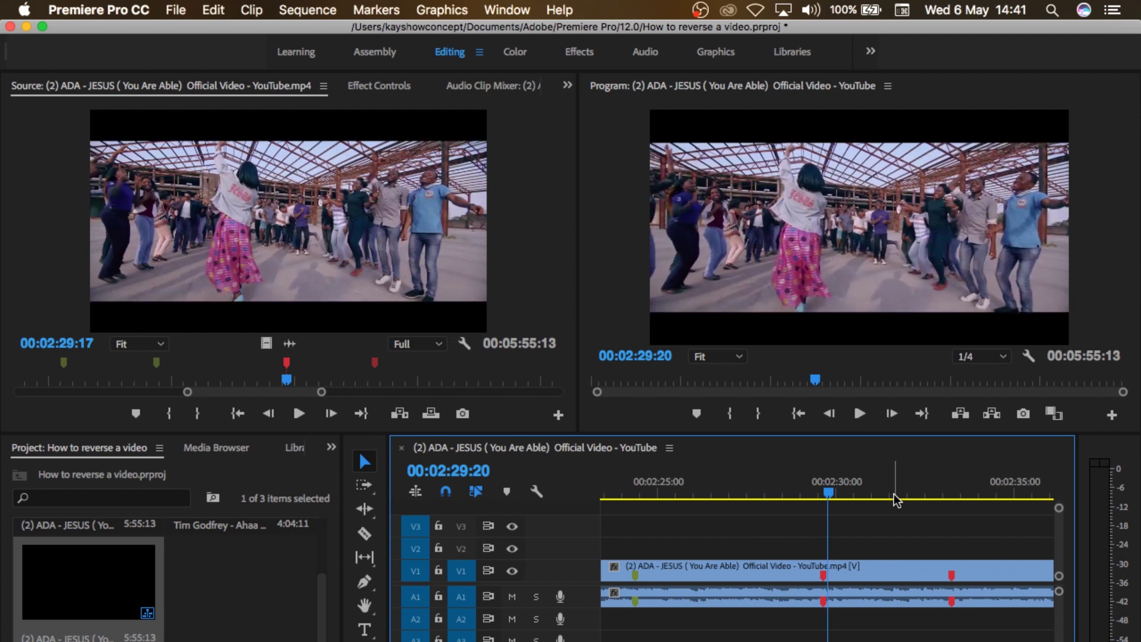
# Unlink the ADA clip's video from its audio and cue the playhead at 00:02:29:16
pyautogui.click(911, 571)
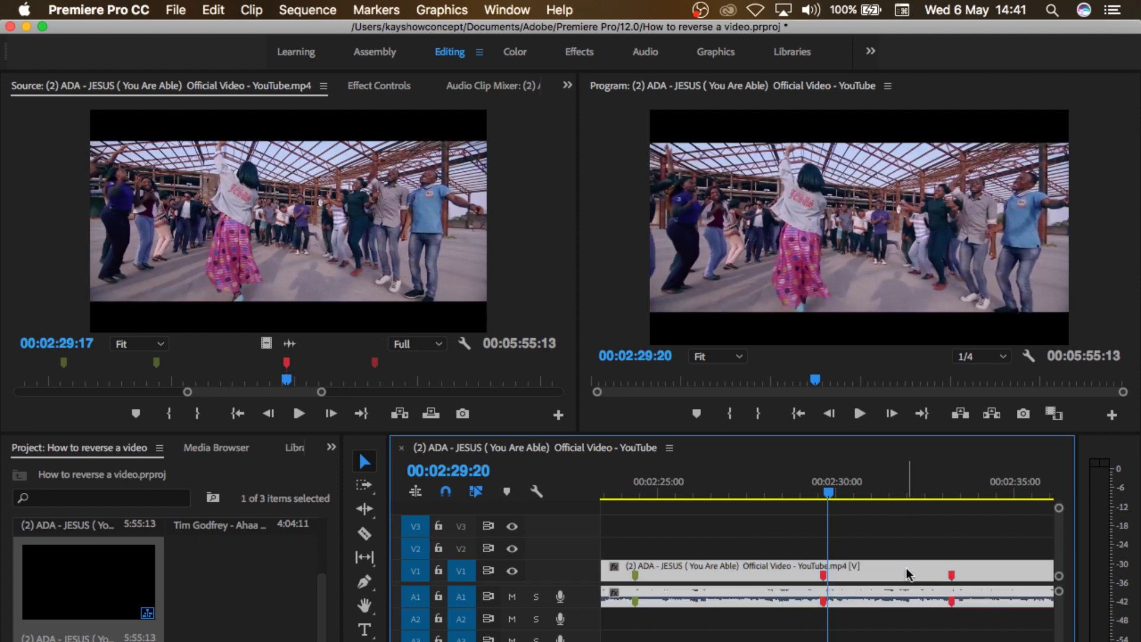
pyautogui.rightClick(911, 572)
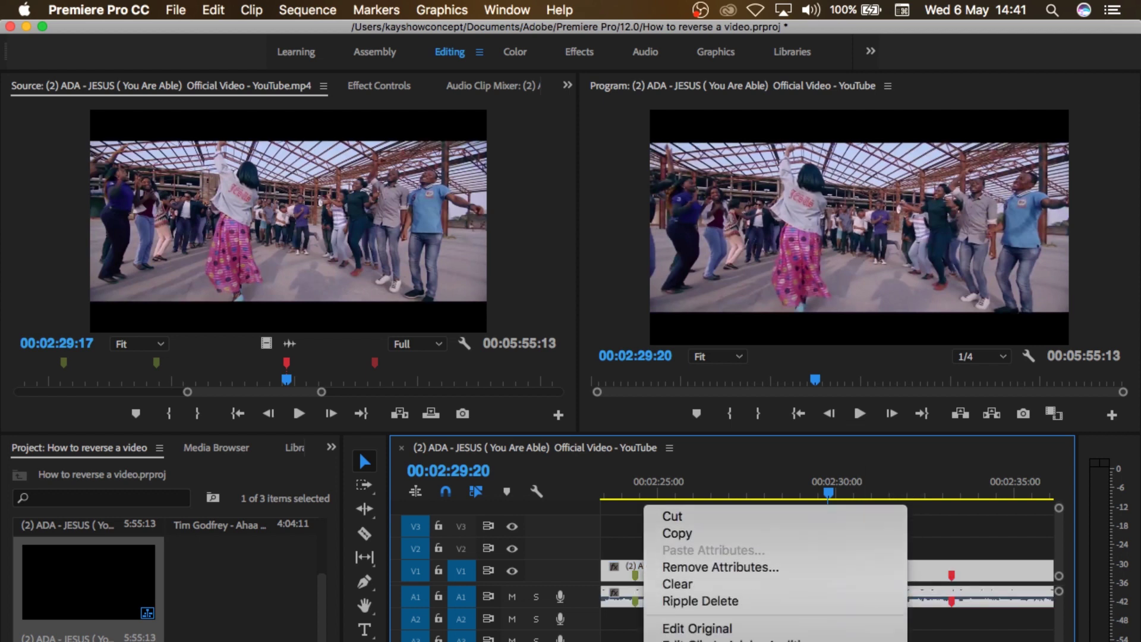
pyautogui.click(837, 542)
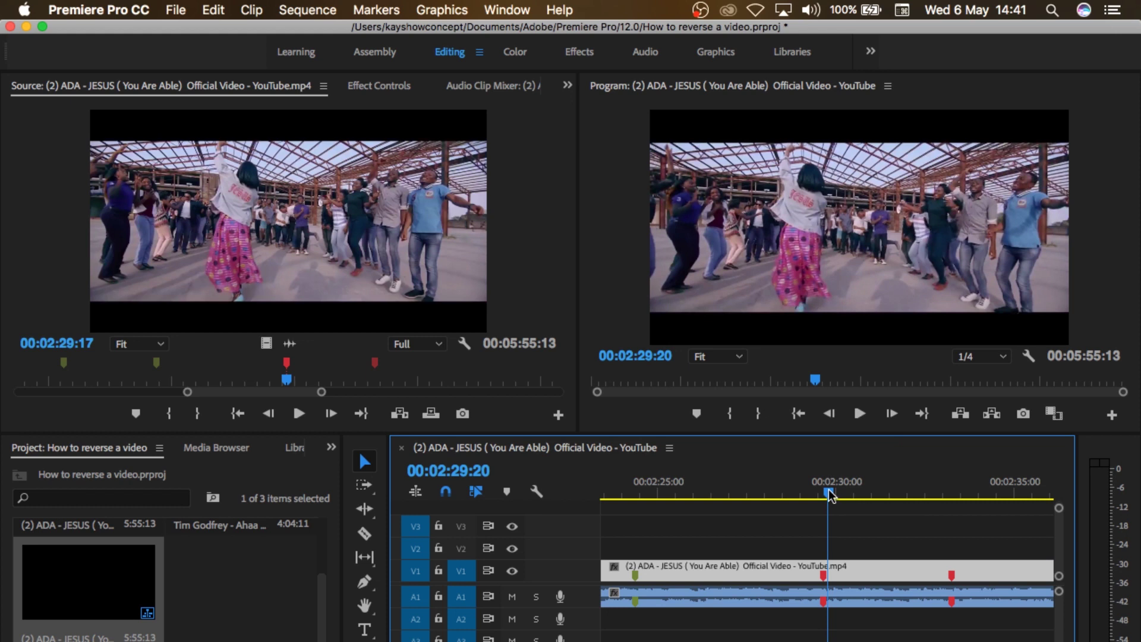
pyautogui.moveTo(830, 496); pyautogui.dragTo(824, 496)
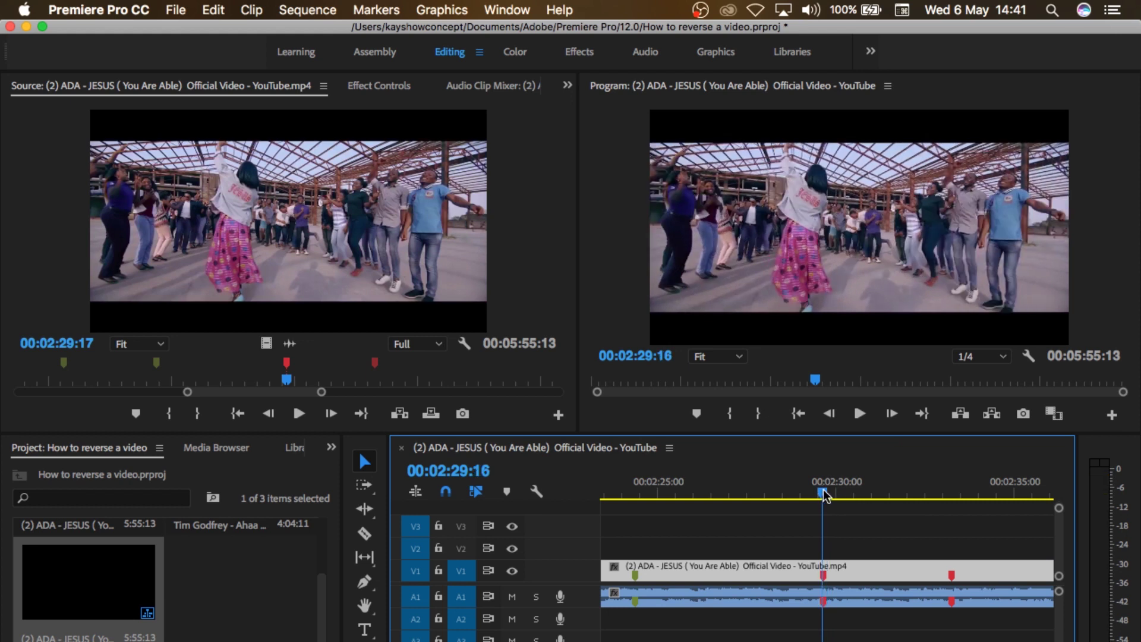
# Cut the V1 clip at both red markers to isolate the dancing section
pyautogui.click(365, 533)
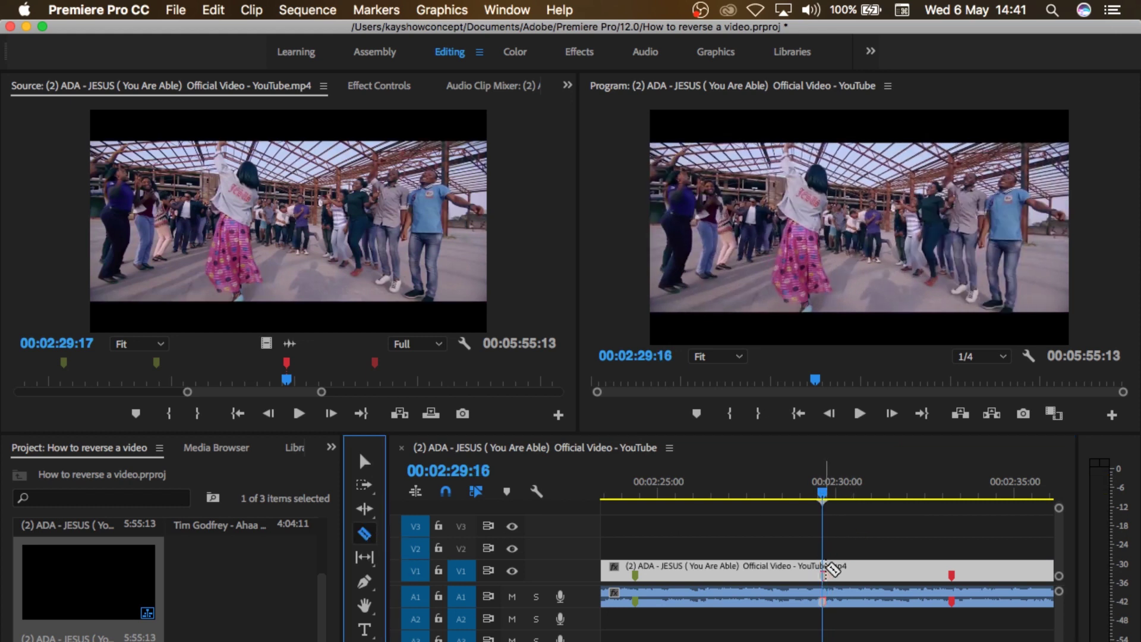
pyautogui.click(865, 483)
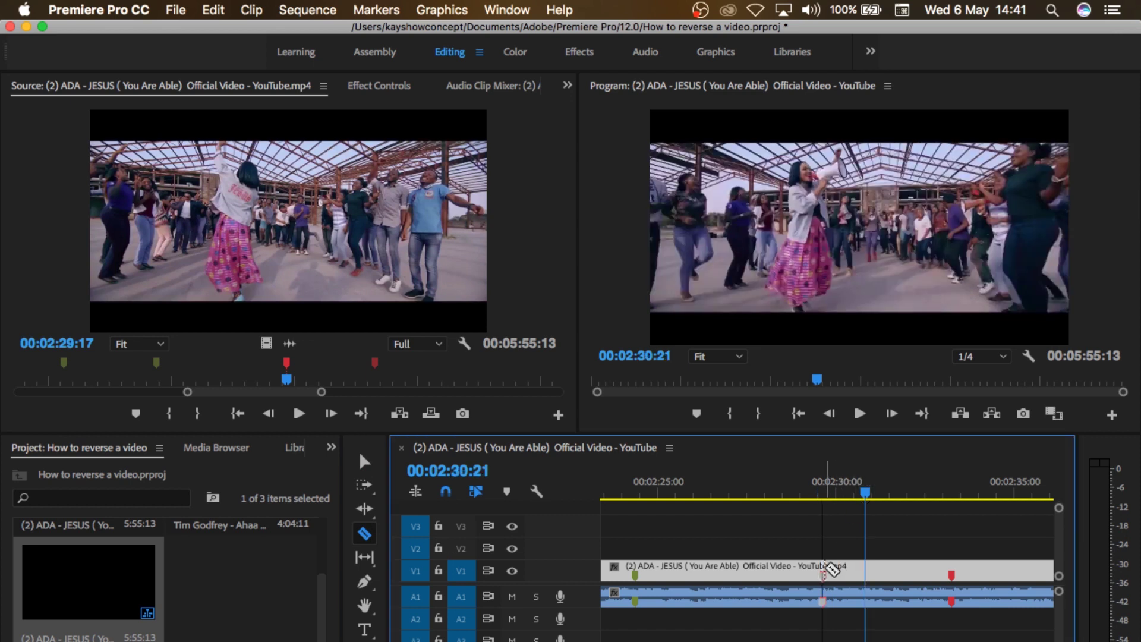
pyautogui.click(825, 569)
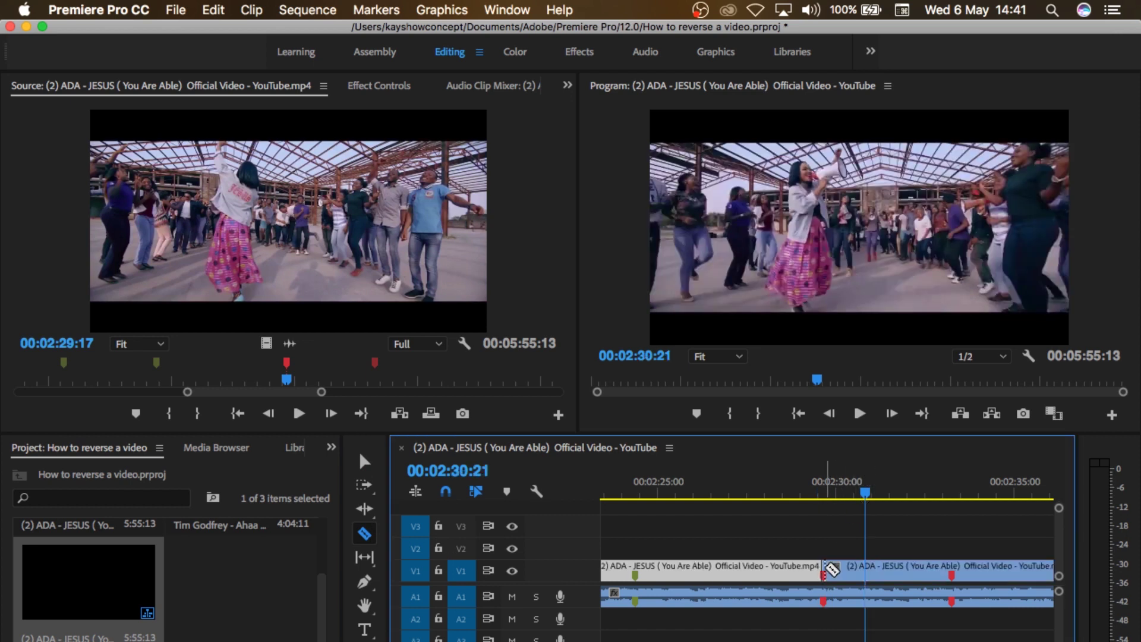
pyautogui.click(953, 570)
# Copy the short dancing clip and paste it into the gap right after it
pyautogui.press('v')
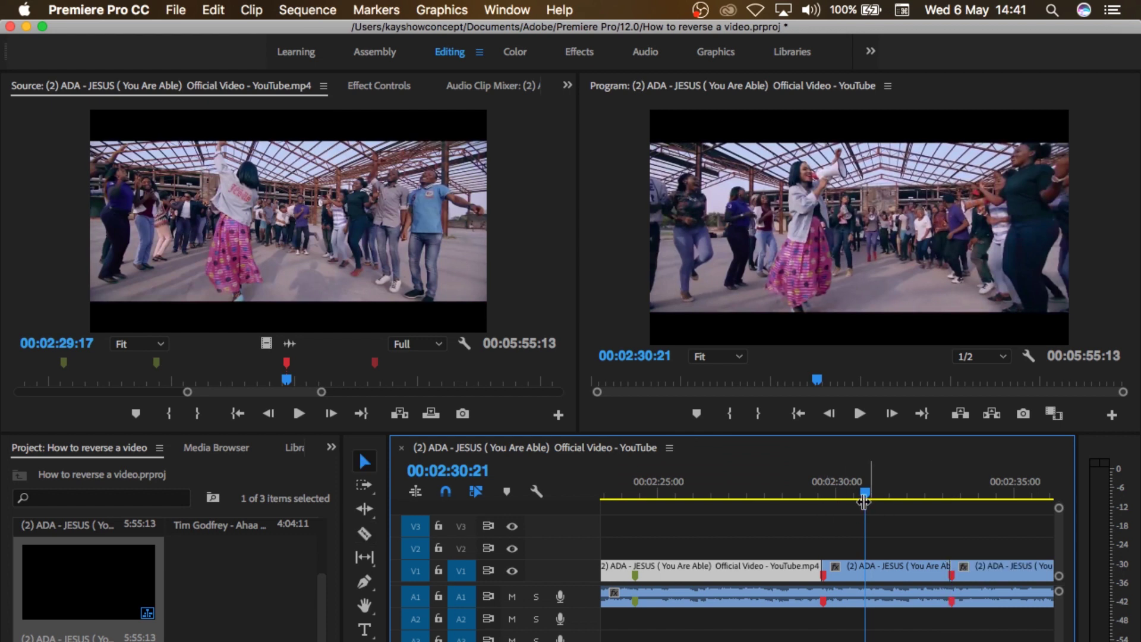
pyautogui.press('-')
pyautogui.click(860, 571)
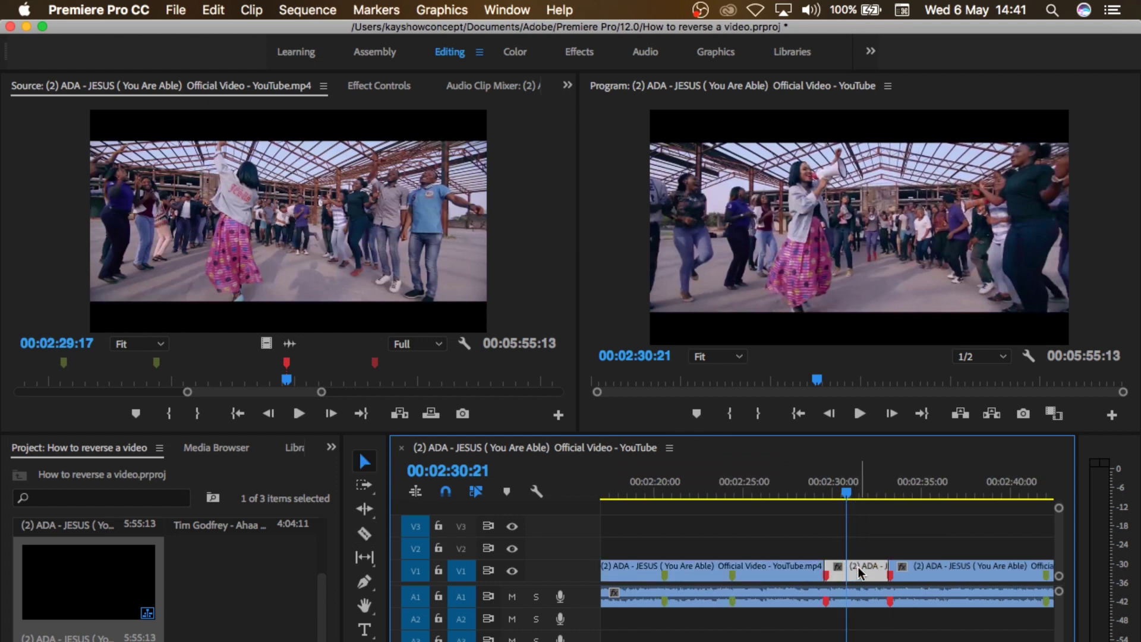
pyautogui.press('super+c')
pyautogui.press('Down')
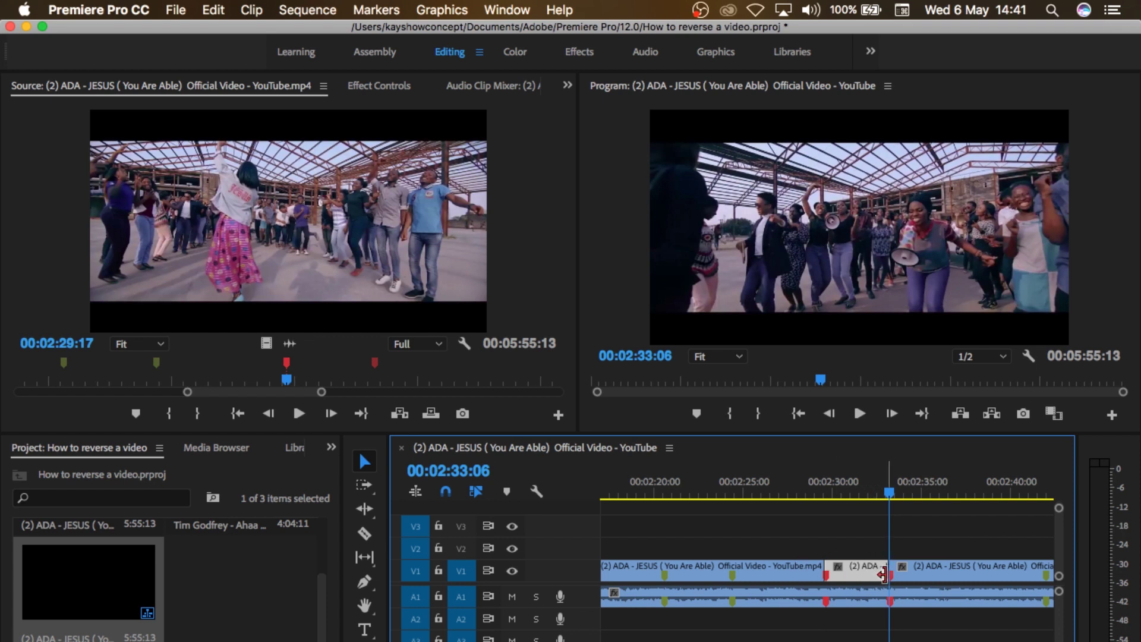
pyautogui.press('super+v')
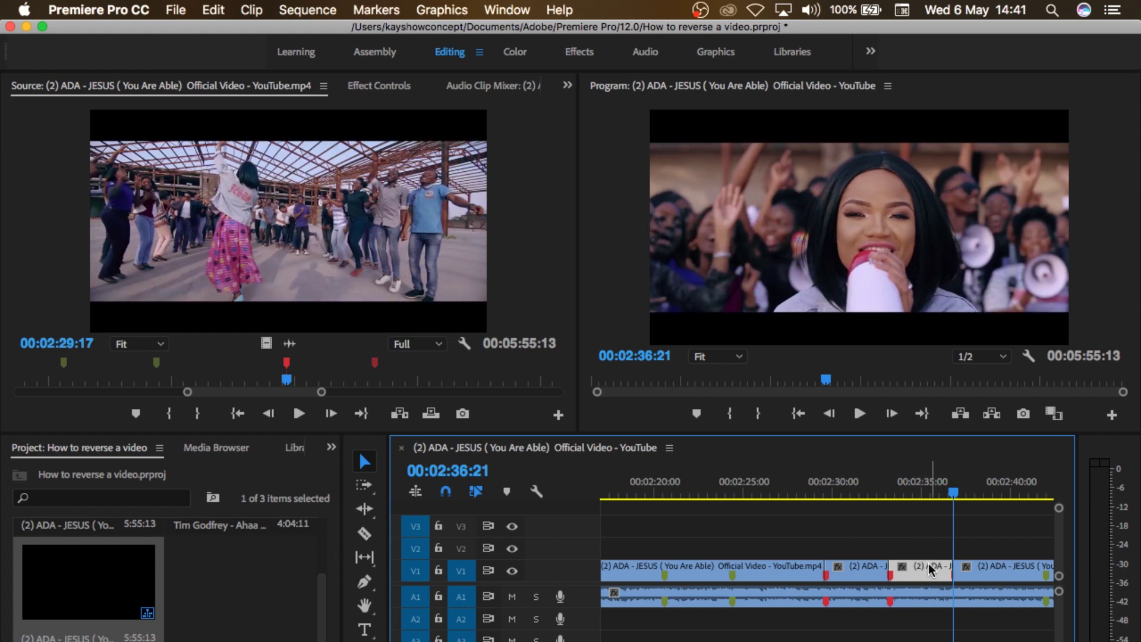
pyautogui.click(819, 493)
pyautogui.press('space')
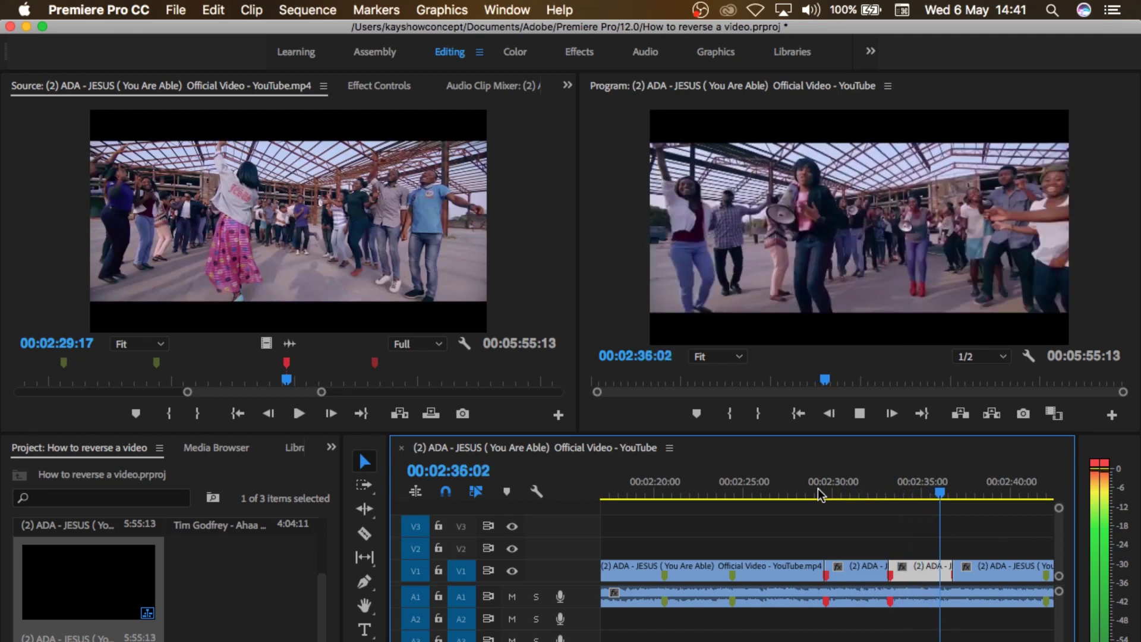
pyautogui.press('space')
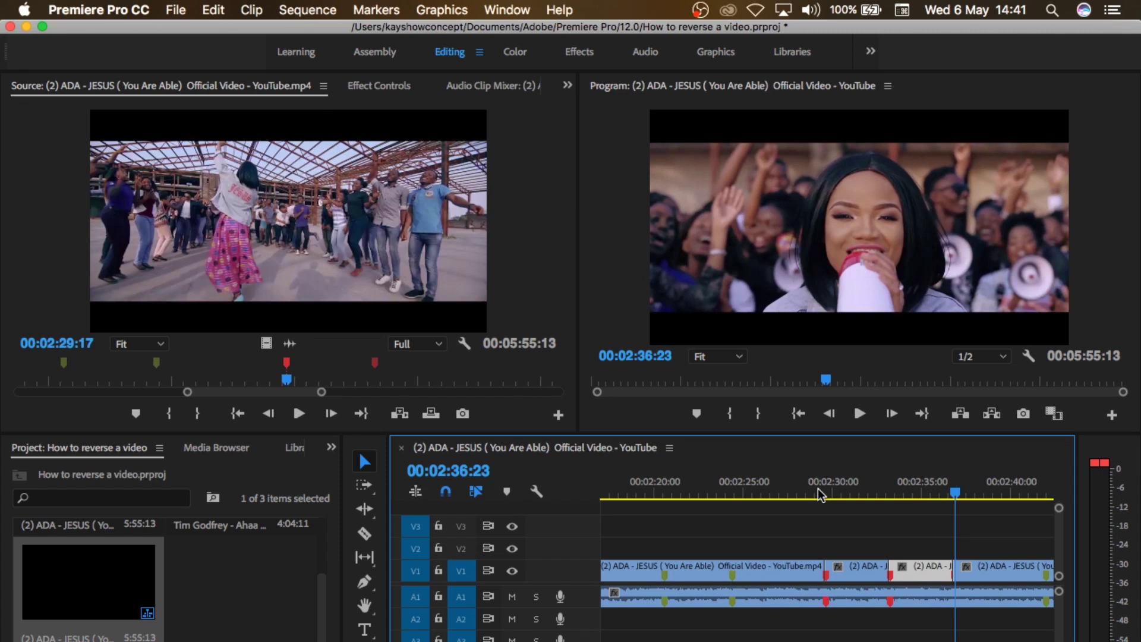
pyautogui.click(885, 492)
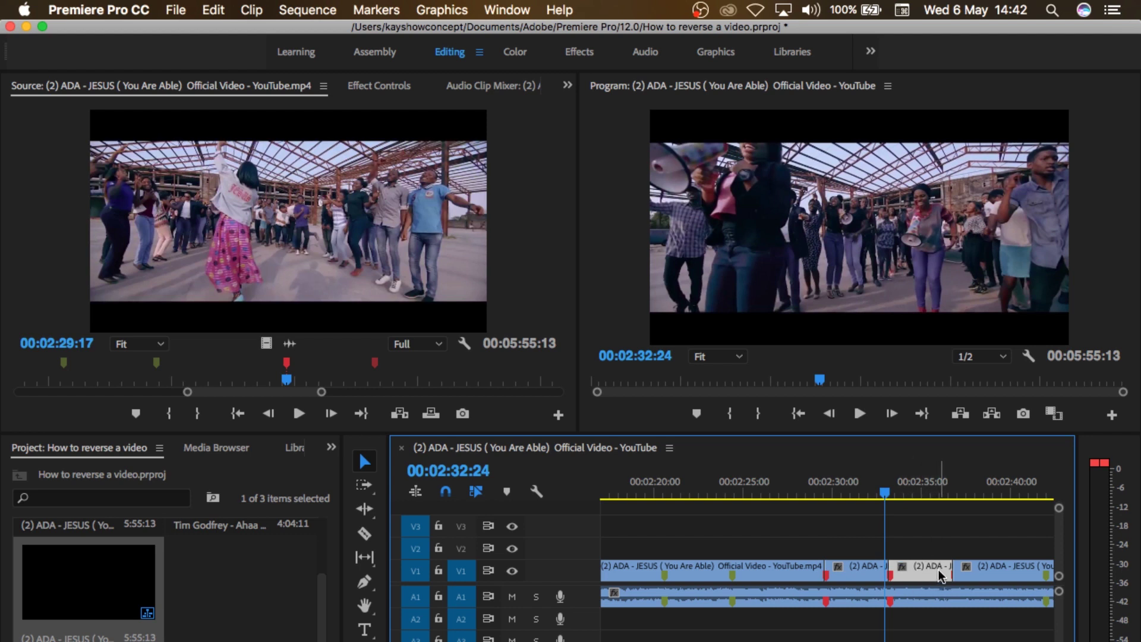
# Turn on Reverse Speed for the pasted copy, keeping 100% speed and 00:00:03:15 duration
pyautogui.rightClick(932, 567)
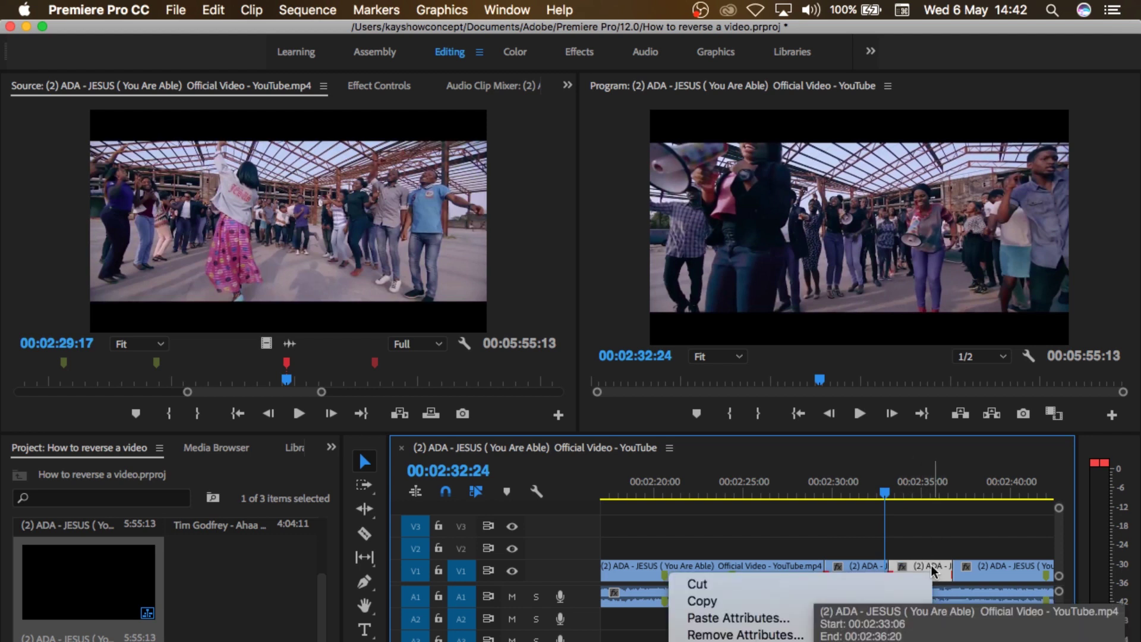
pyautogui.scroll(-15, 927, 570)
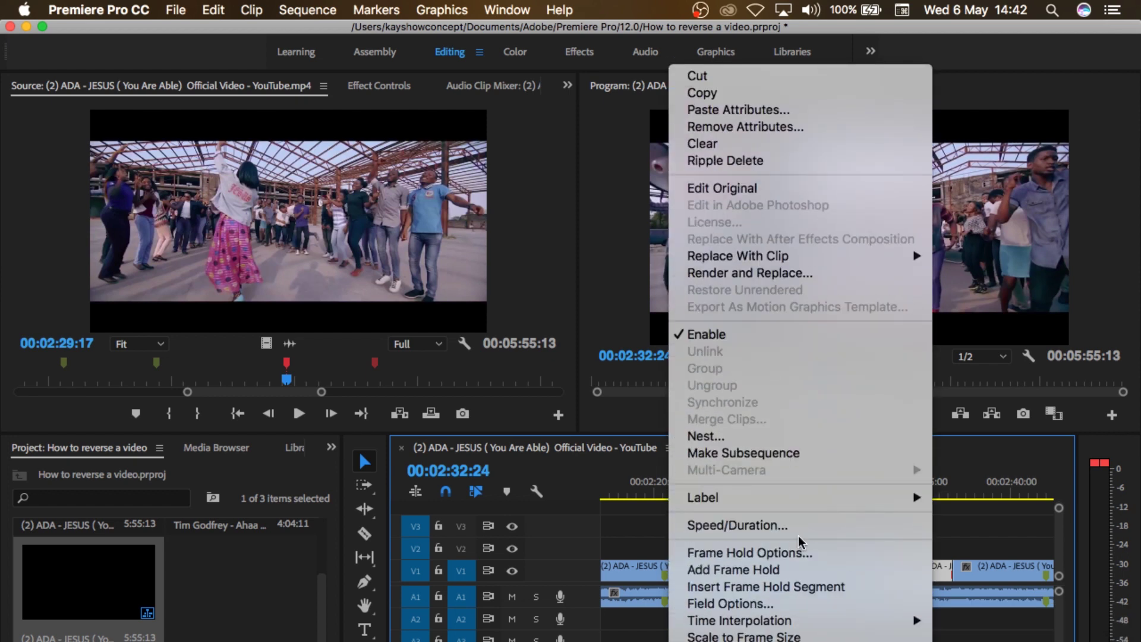
pyautogui.click(797, 526)
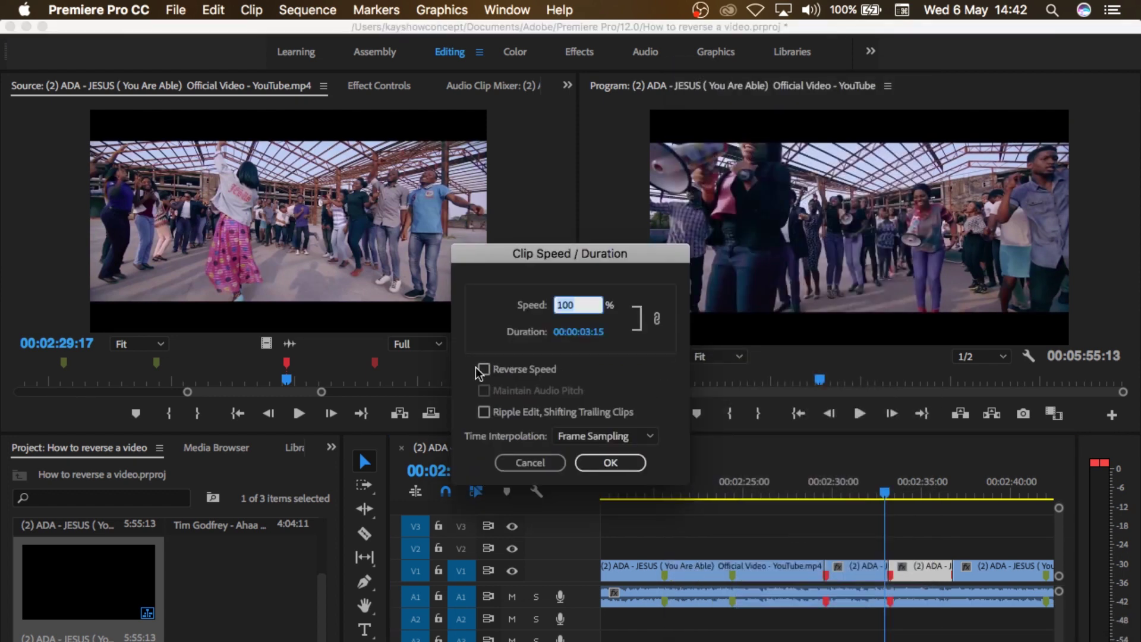
pyautogui.click(483, 369)
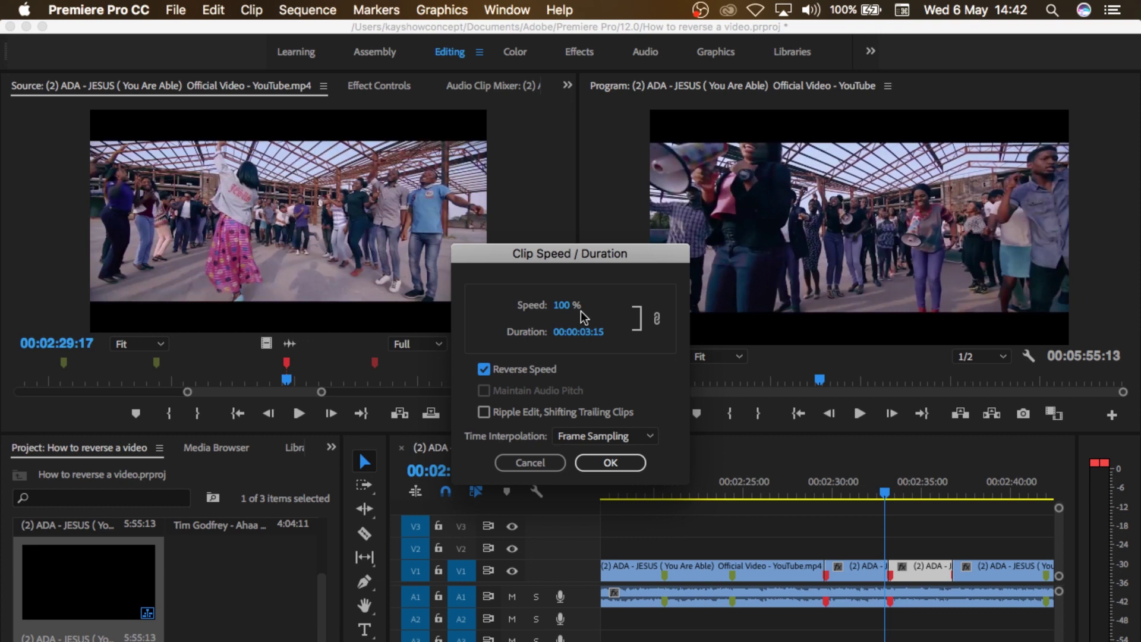
pyautogui.click(614, 463)
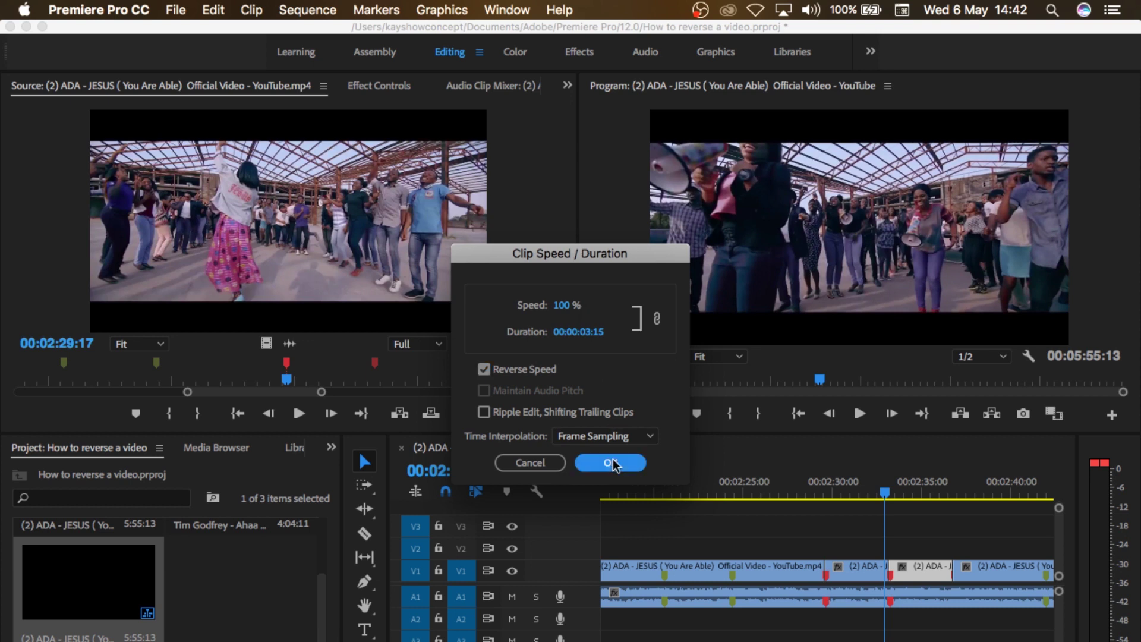
# Play back the dancing section with its reversed copy twice, then scroll the Project panel to the Ahaa clip
pyautogui.click(806, 486)
pyautogui.press('space')
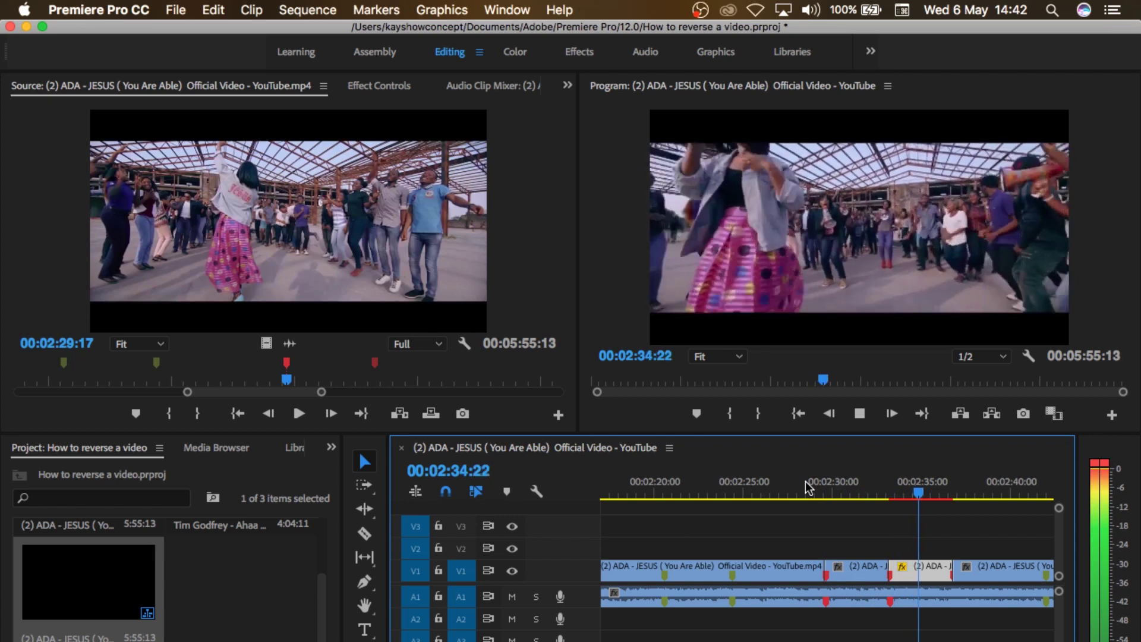
pyautogui.press('space')
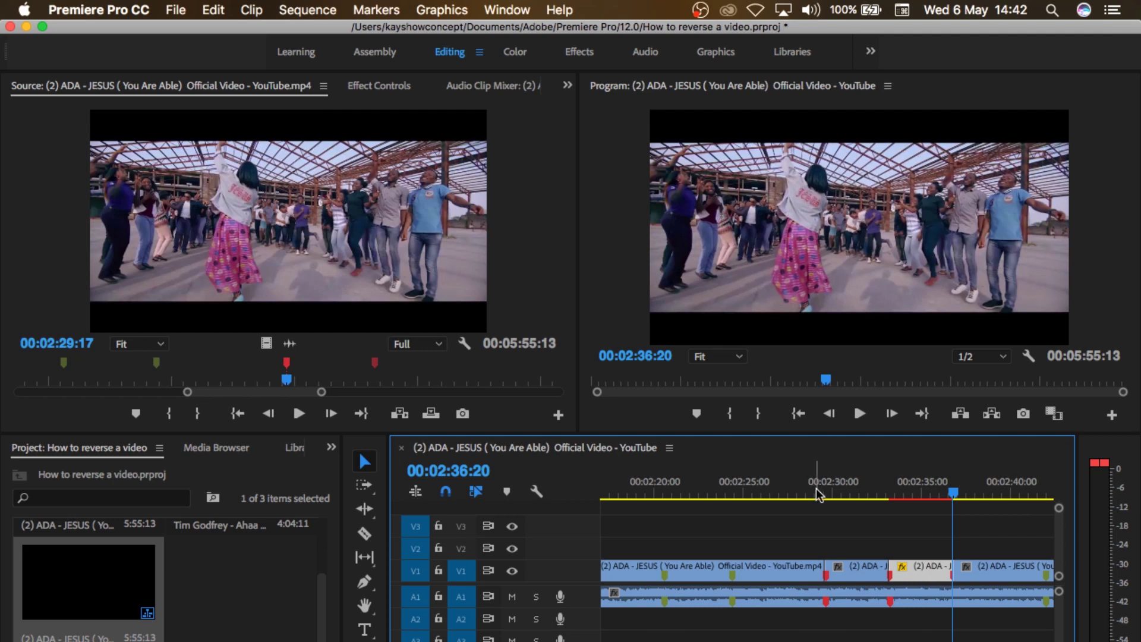
pyautogui.click(819, 494)
pyautogui.press('space')
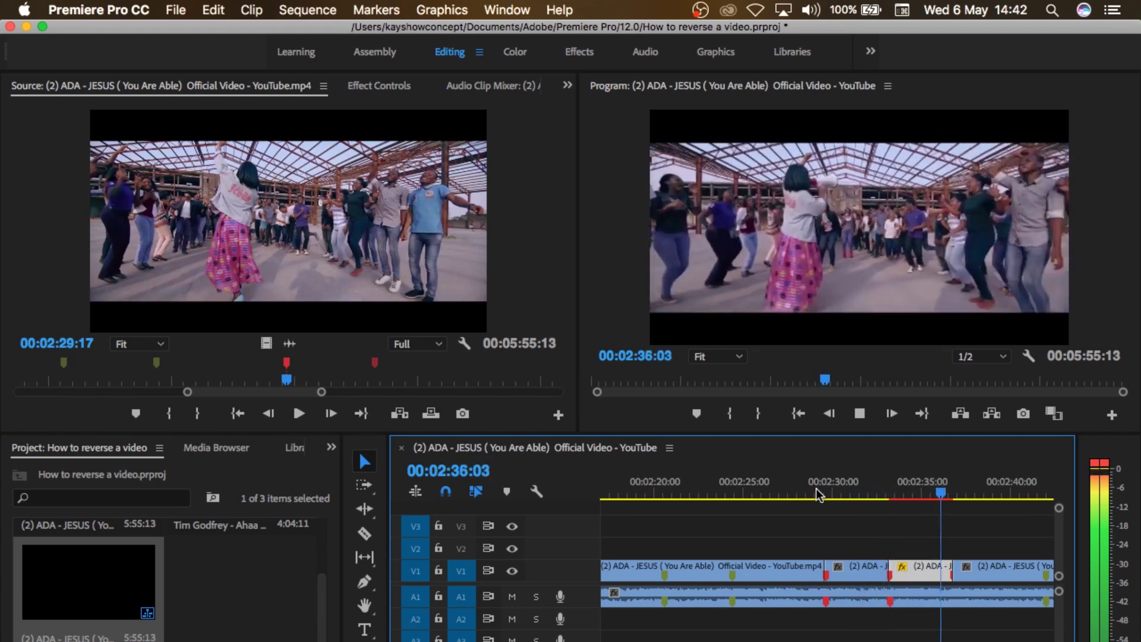
pyautogui.press('space')
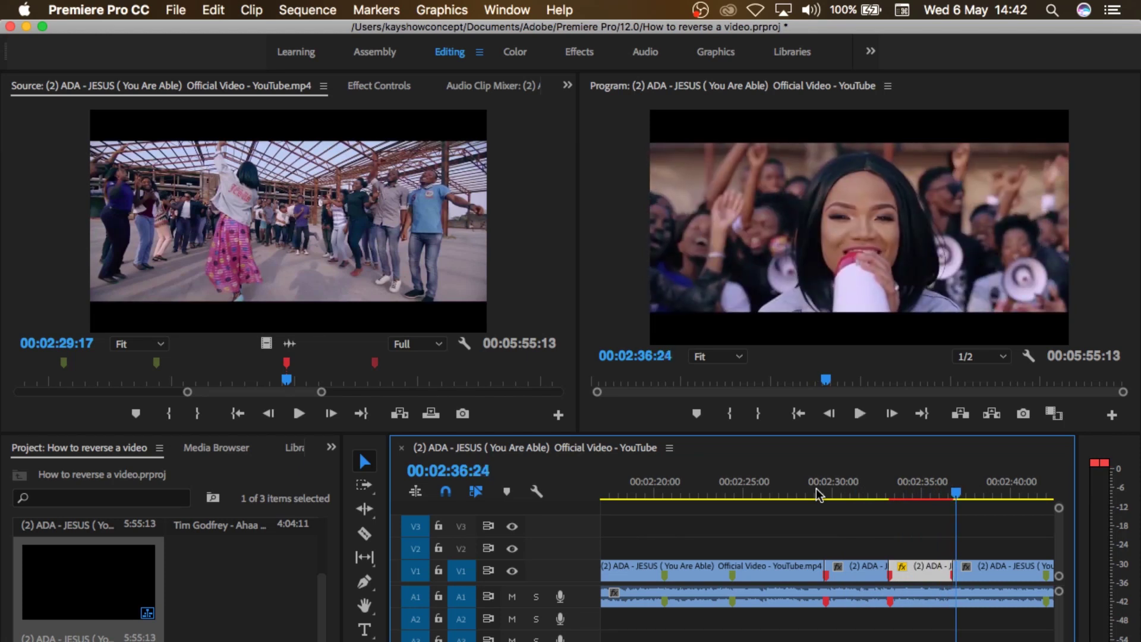
pyautogui.scroll(-2, 818, 495)
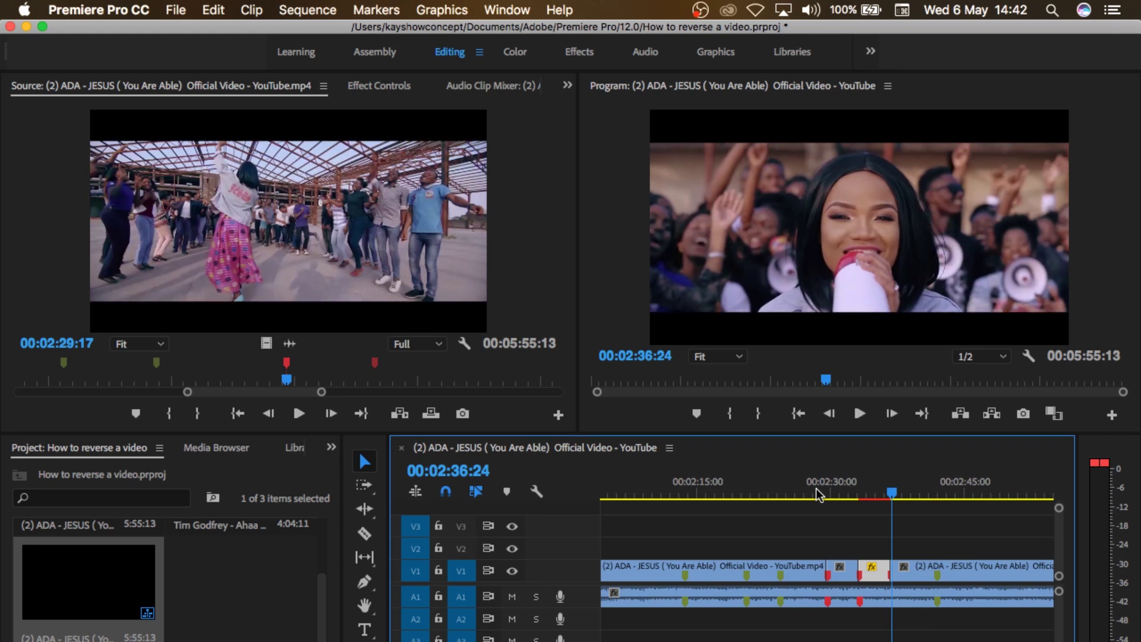
pyautogui.moveTo(321, 594); pyautogui.dragTo(319, 537)
# Load the Ahaa clip in the Source Monitor and zoom in on its dancing-section markers
pyautogui.doubleClick(240, 540)
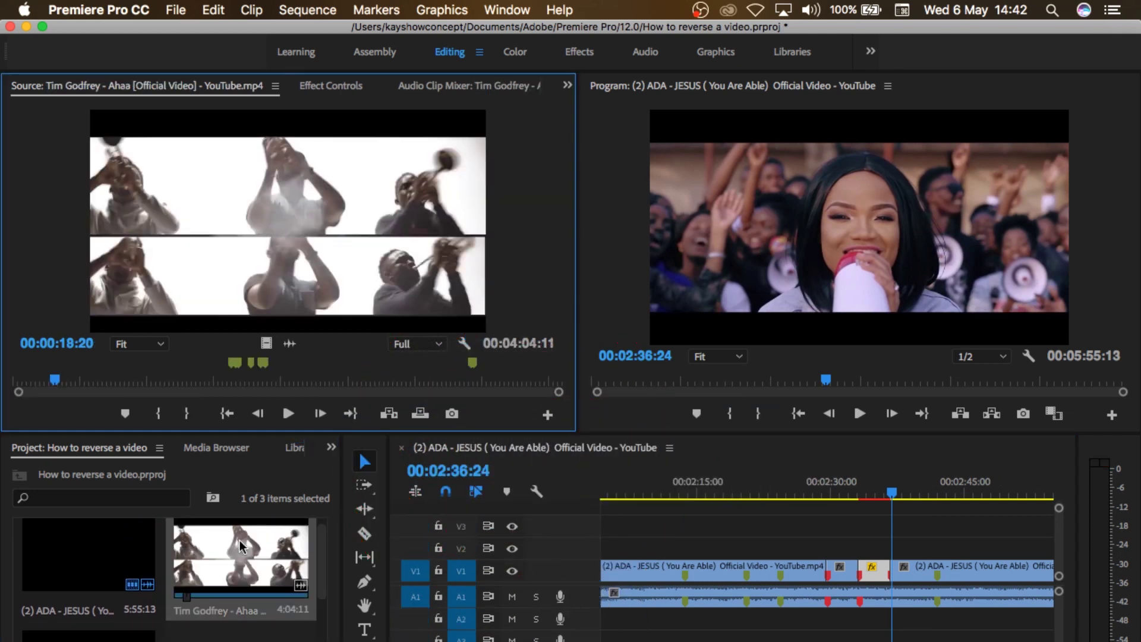
pyautogui.click(471, 363)
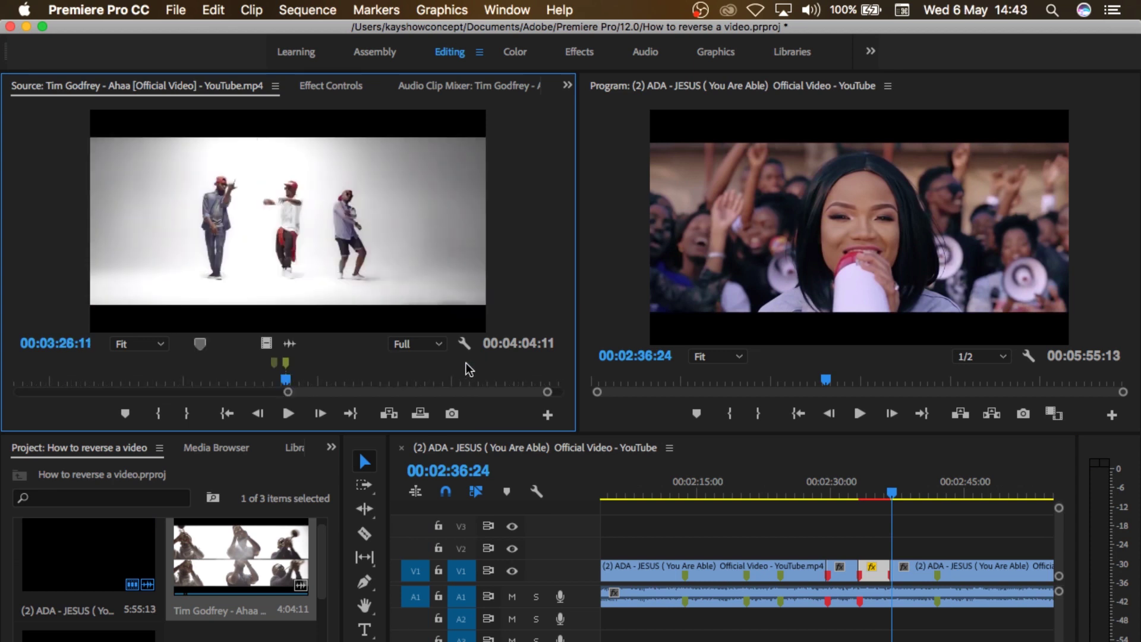
pyautogui.click(262, 365)
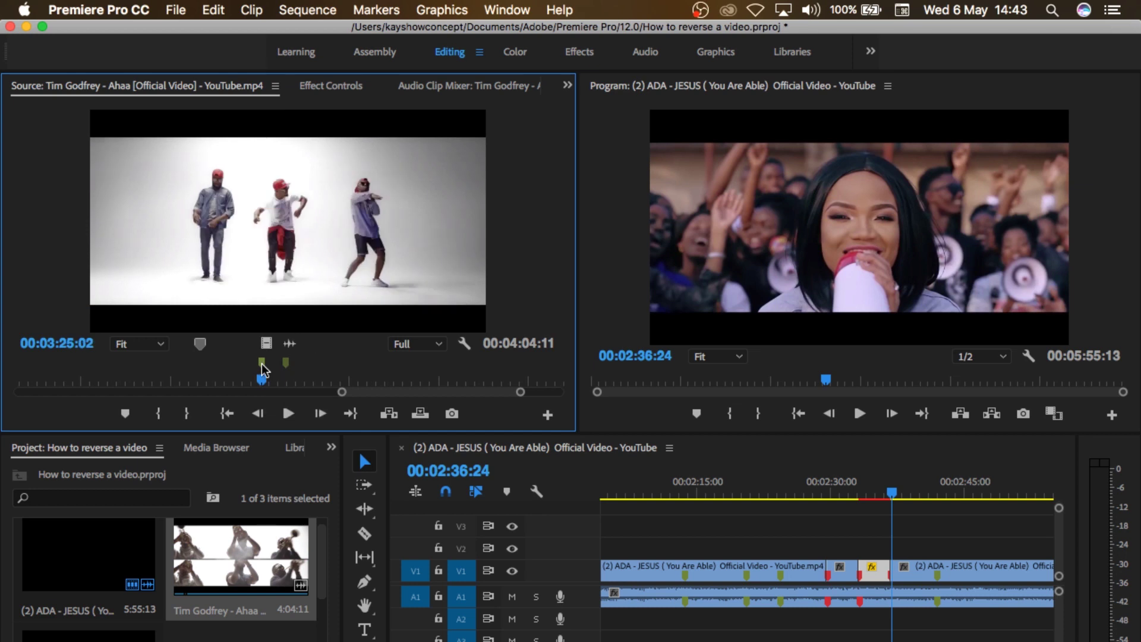
pyautogui.press('=')
pyautogui.press('=')
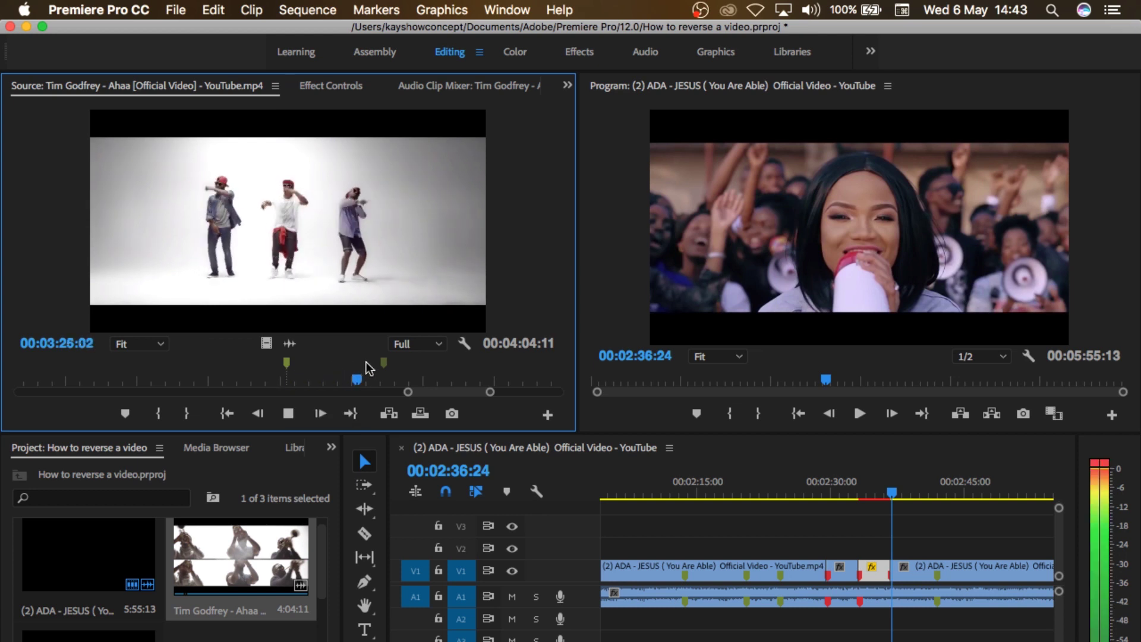
# Play the marked section and return to its start marker at 00:03:25:02
pyautogui.press('space')
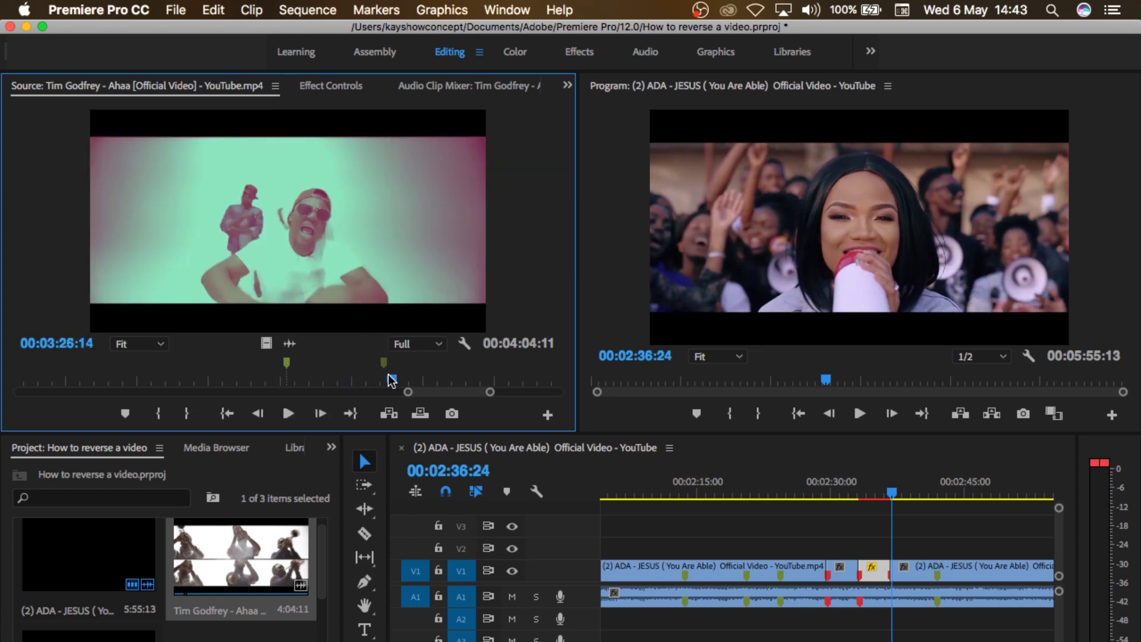
pyautogui.moveTo(392, 381); pyautogui.dragTo(295, 381)
pyautogui.click(287, 367)
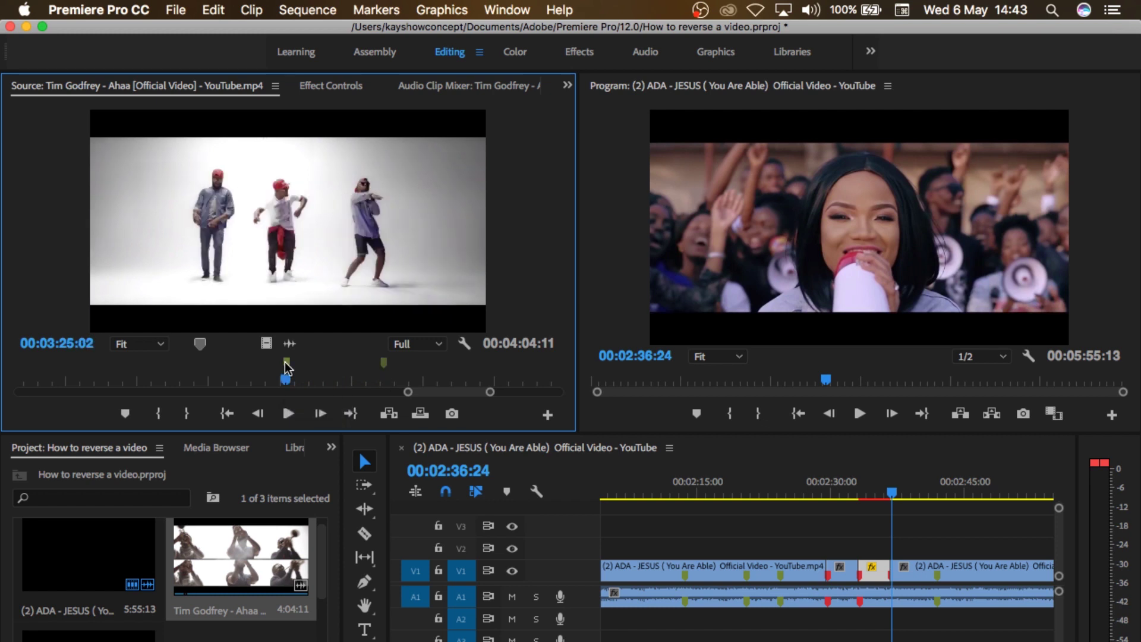
pyautogui.press('space')
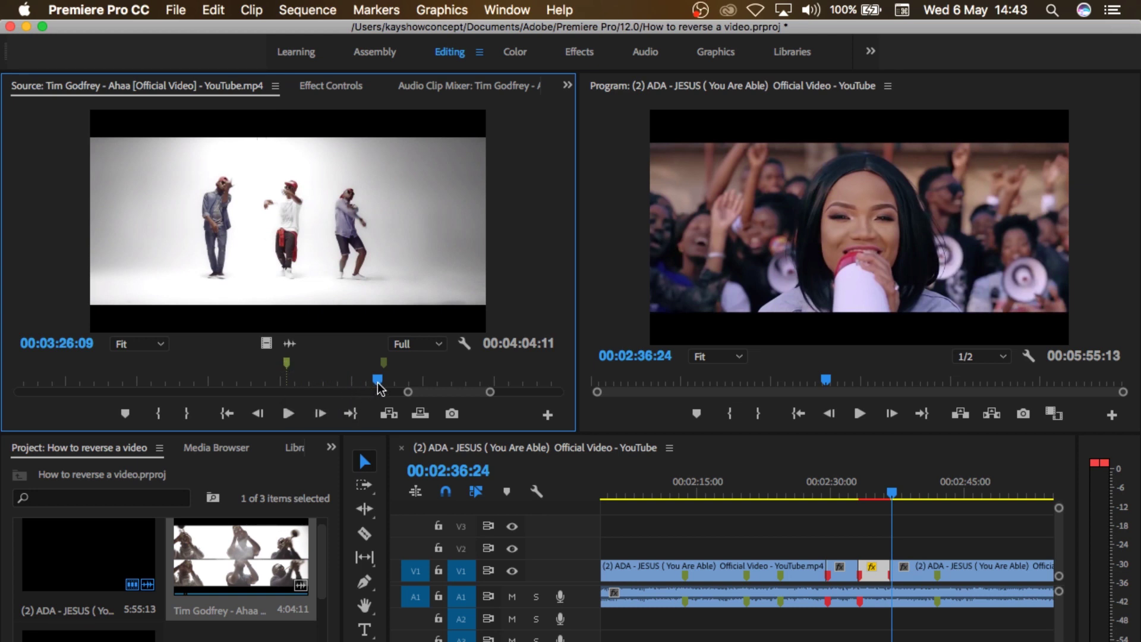
pyautogui.moveTo(377, 382); pyautogui.dragTo(287, 384)
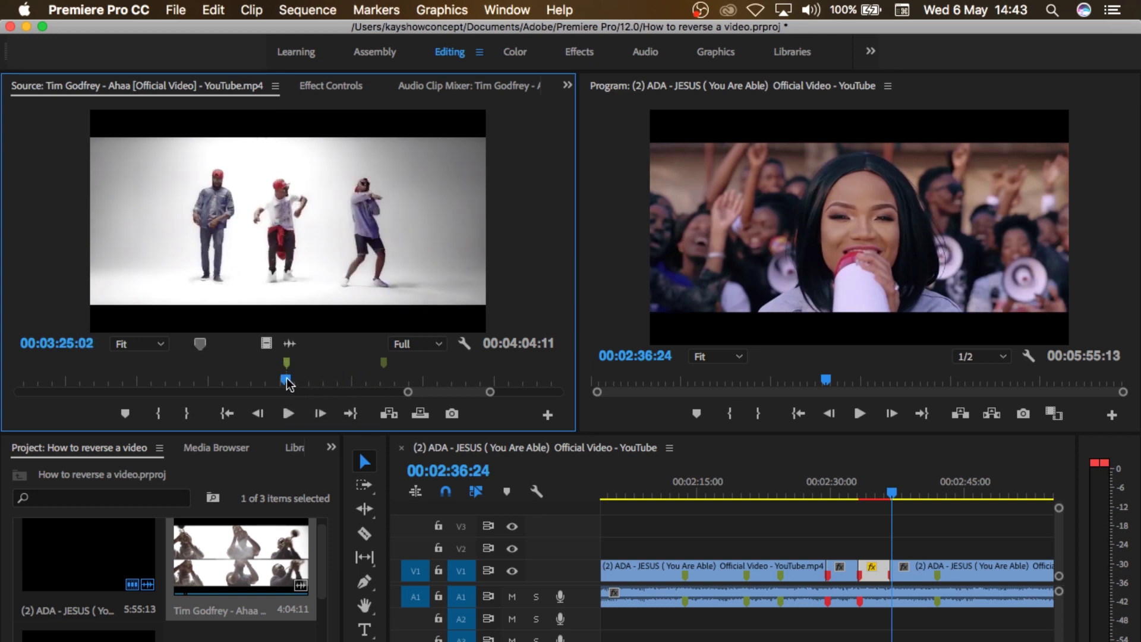
# Create a new sequence from the Ahaa clip and zoom in with the playhead at 00:03:25:01
pyautogui.rightClick(268, 539)
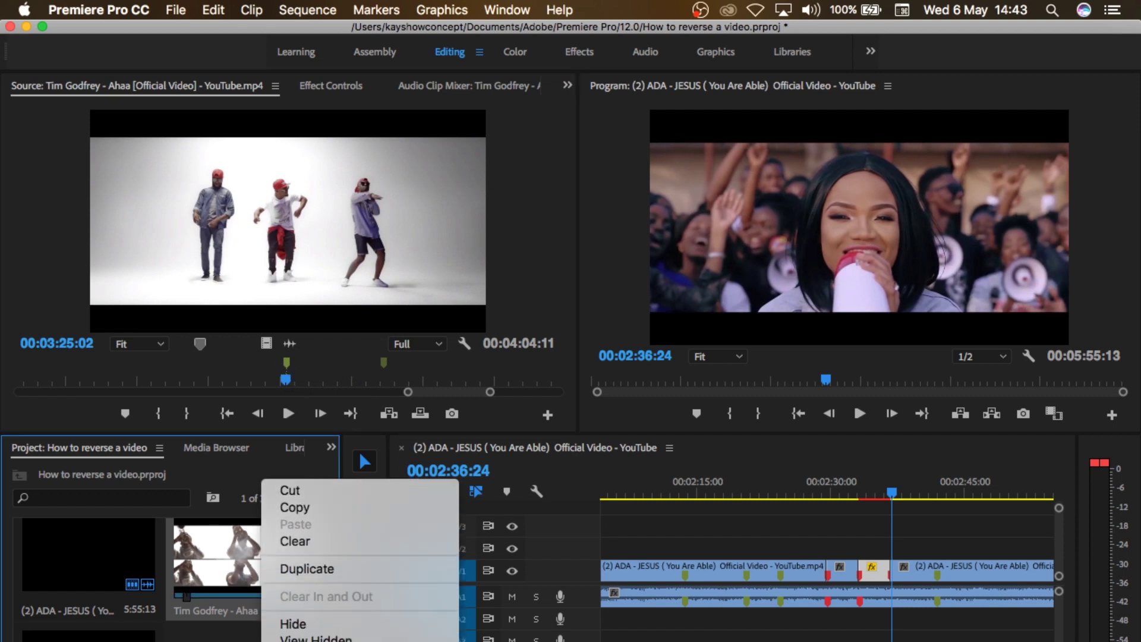
pyautogui.click(352, 537)
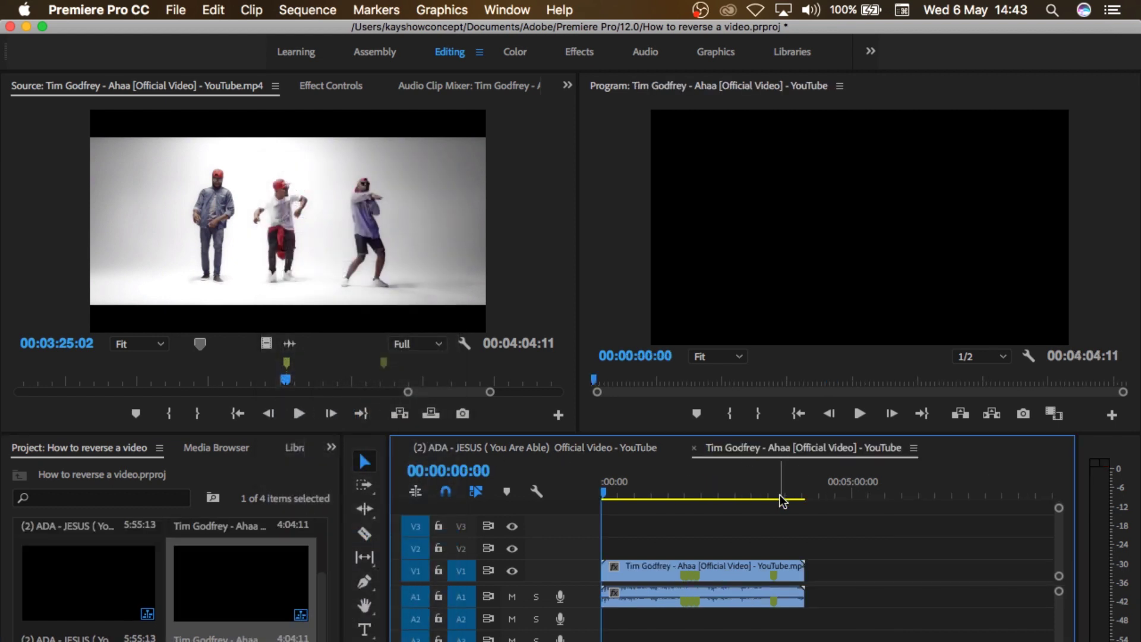
pyautogui.click(780, 495)
pyautogui.press('=')
pyautogui.press('=')
pyautogui.press('=')
pyautogui.press('=')
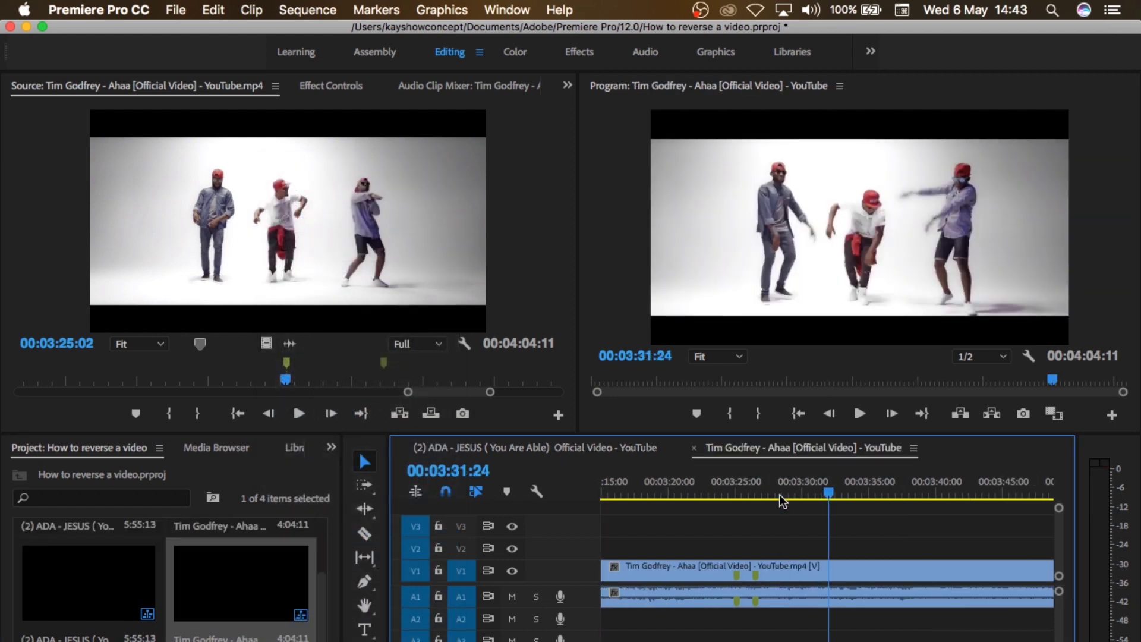
pyautogui.click(726, 492)
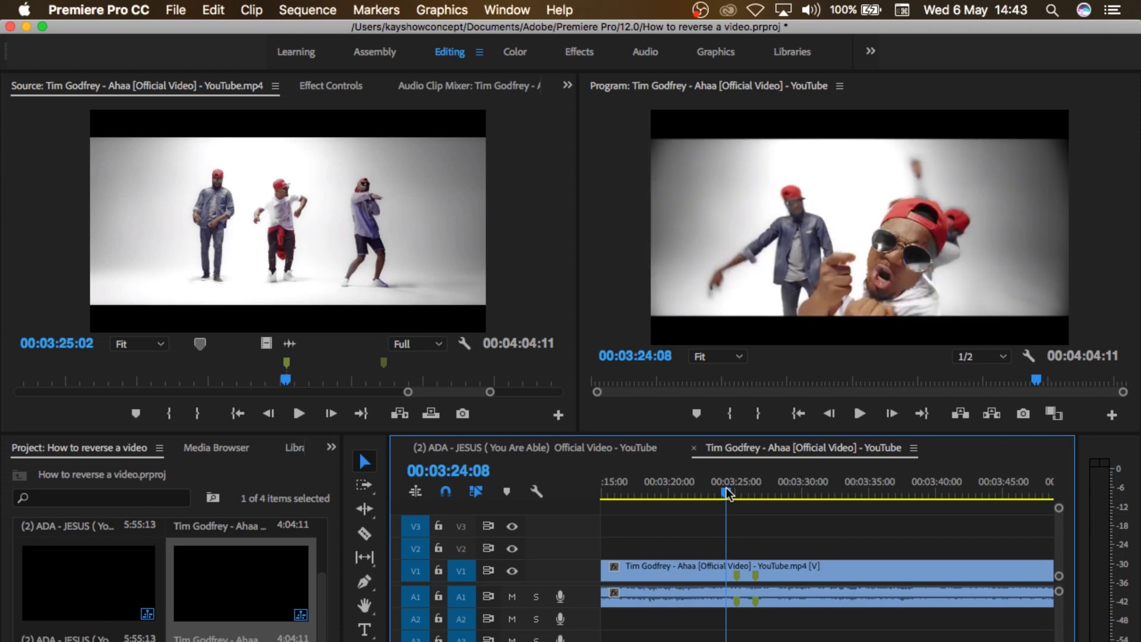
pyautogui.press('=')
pyautogui.press('=')
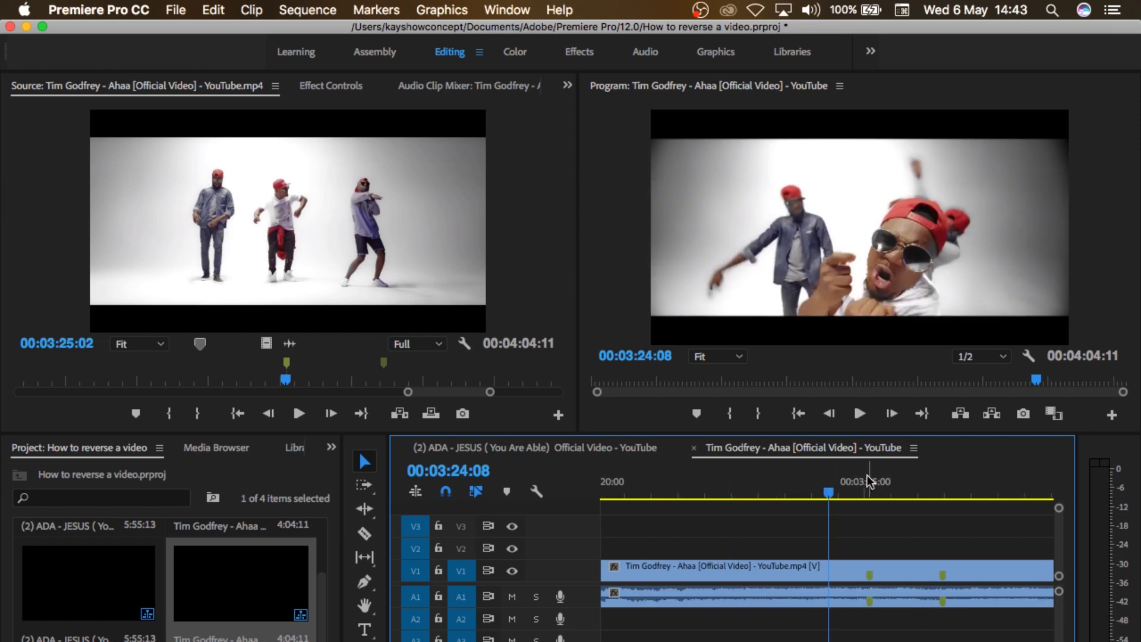
pyautogui.click(869, 492)
# Unlink the Ahaa clip's video from its audio
pyautogui.moveTo(903, 541); pyautogui.dragTo(893, 604)
pyautogui.rightClick(628, 579)
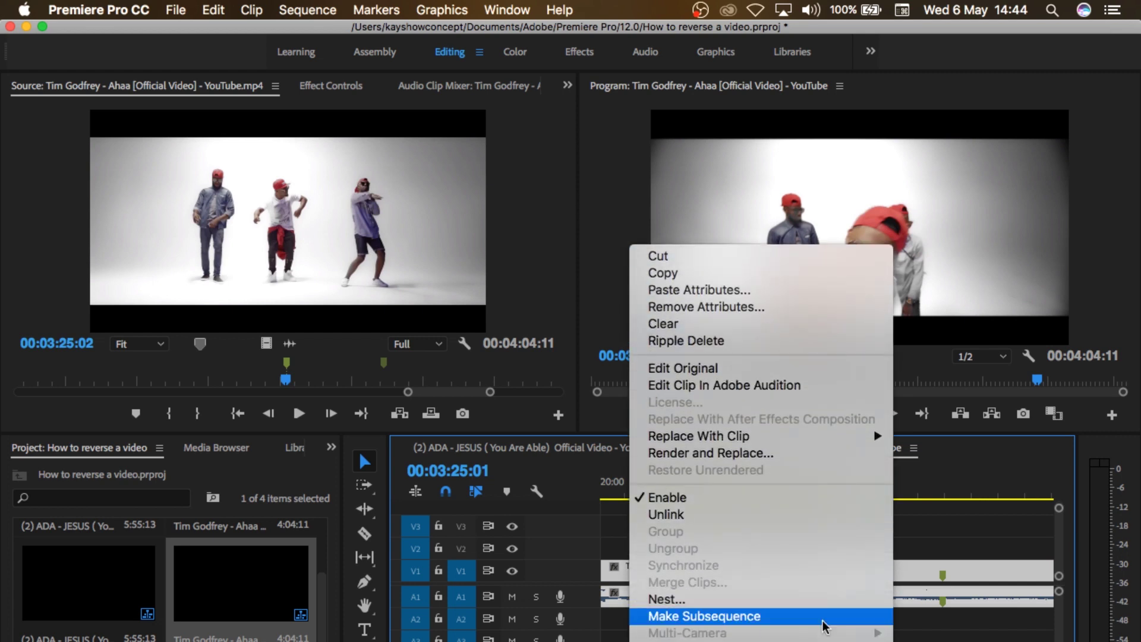
pyautogui.click(798, 519)
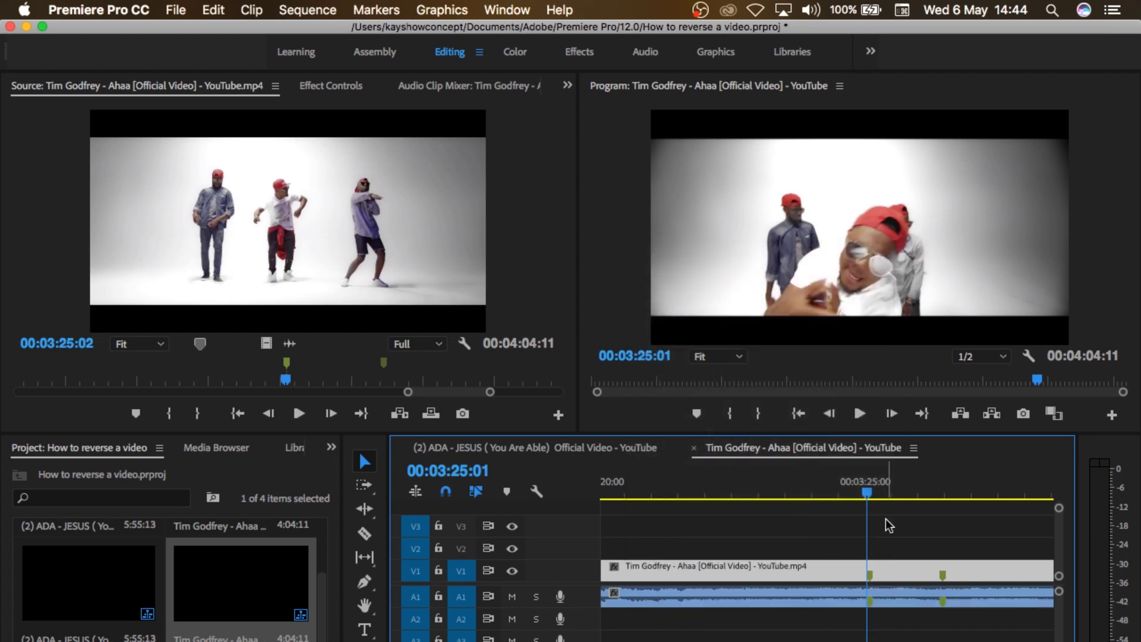
# Cut the V1 video at both green markers and select the short middle section
pyautogui.click(993, 492)
pyautogui.click(364, 533)
pyautogui.click(869, 571)
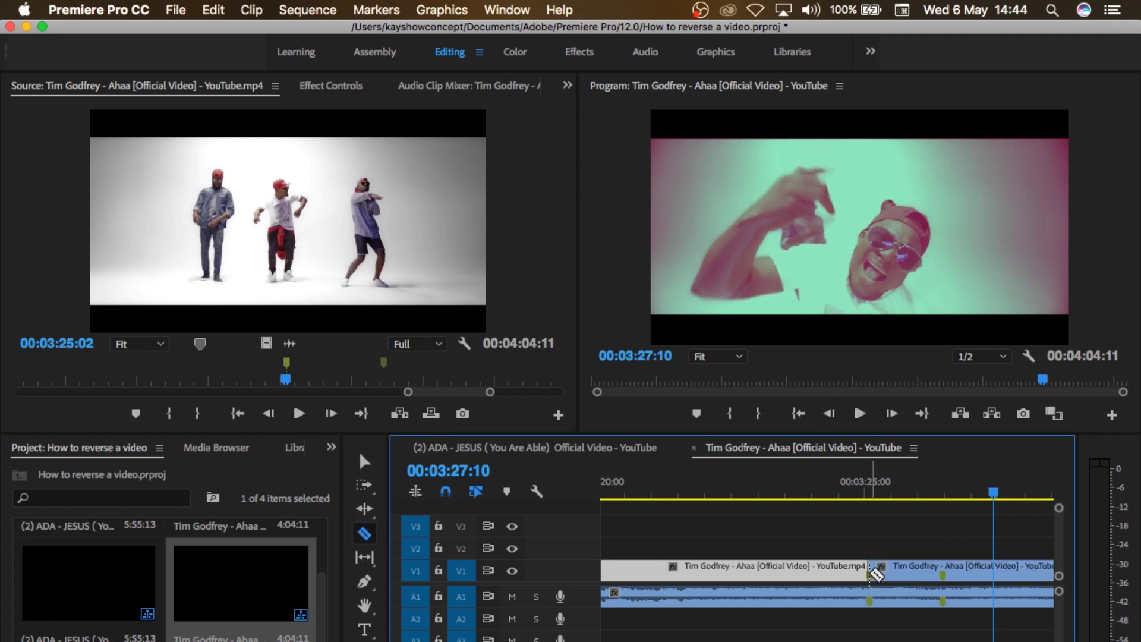
pyautogui.click(942, 570)
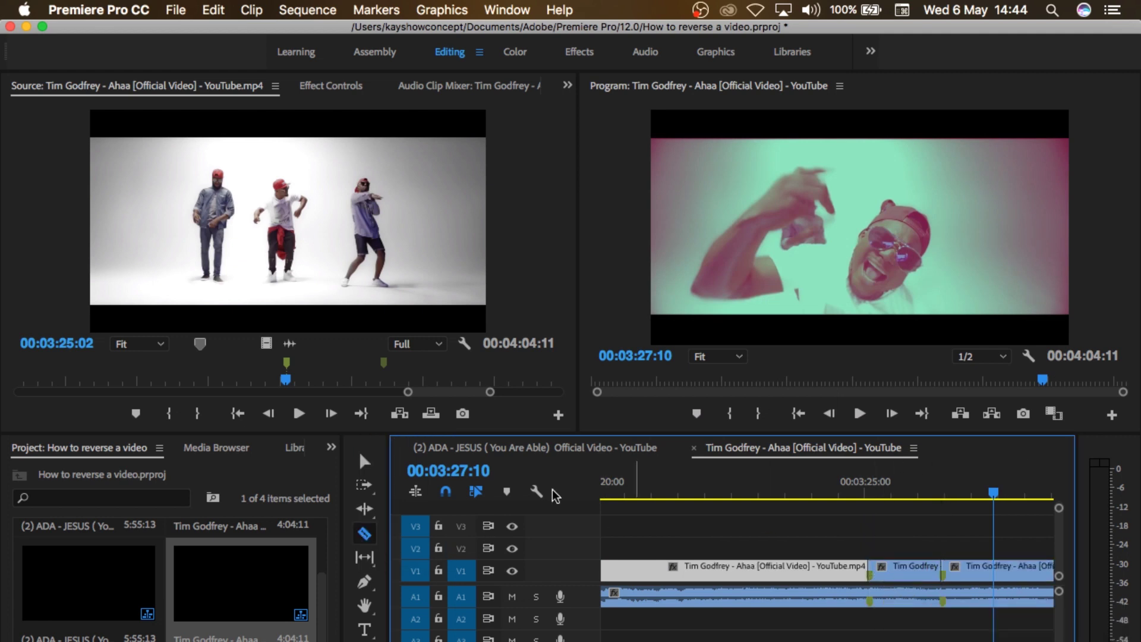
pyautogui.click(364, 461)
pyautogui.click(894, 572)
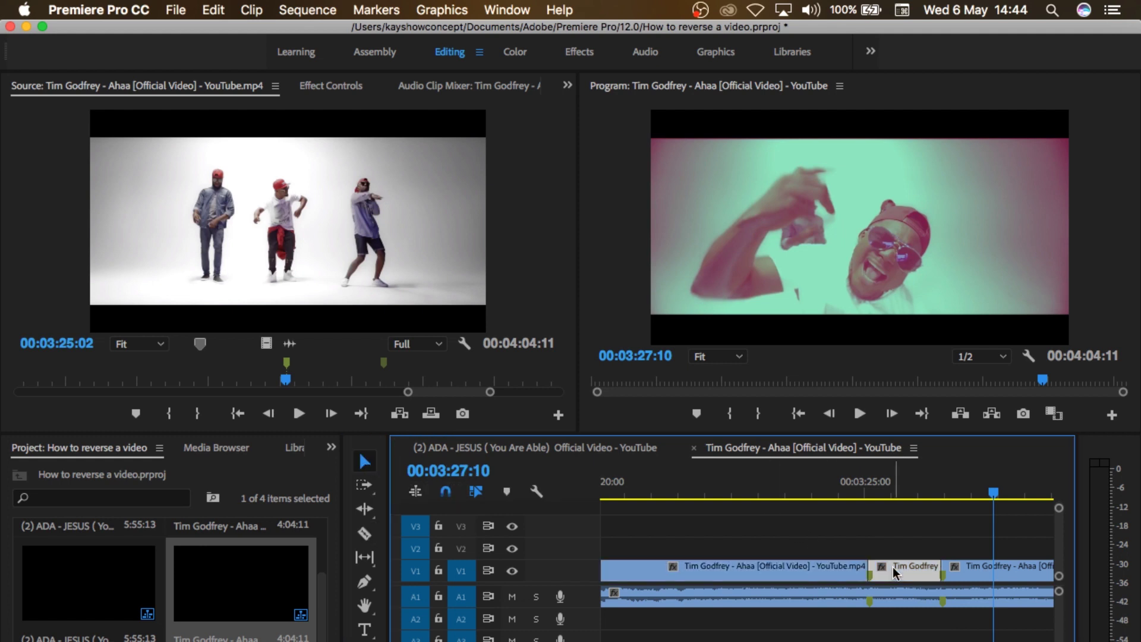
pyautogui.click(839, 483)
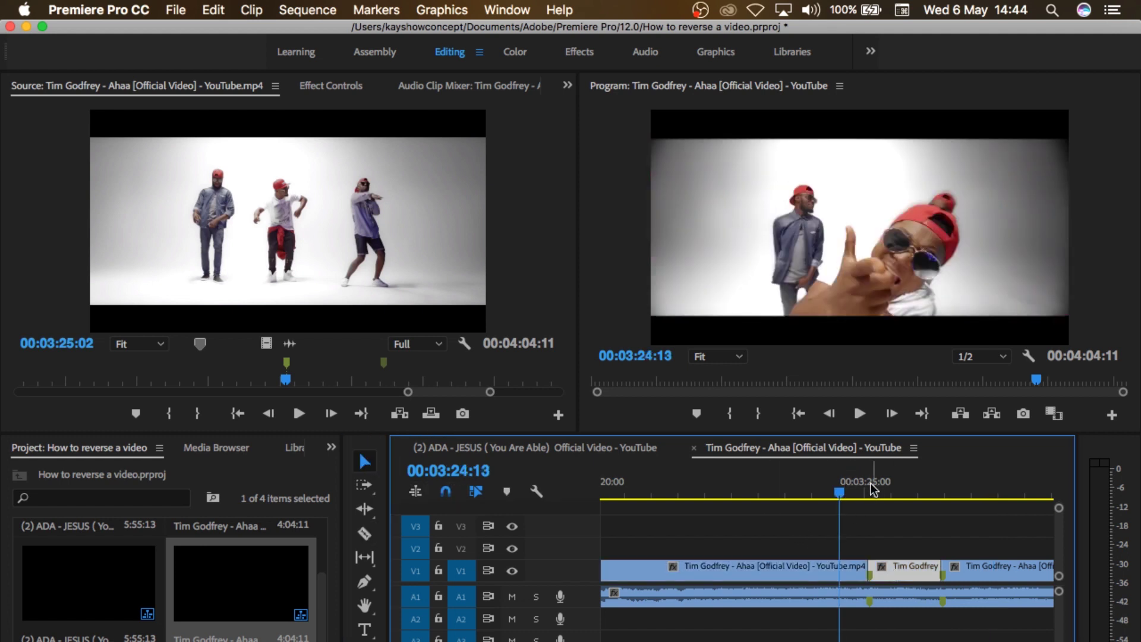
# Paste a copy of the short Ahaa dancing clip right after the original, ending near 00:03:27:20
pyautogui.click(938, 484)
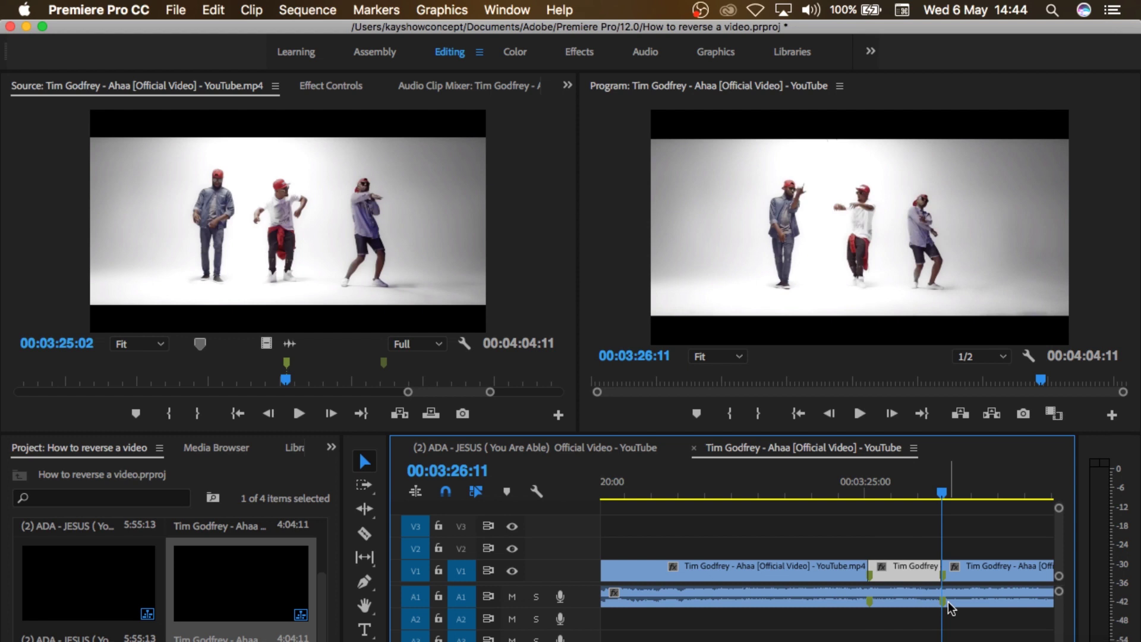
pyautogui.press('super+c')
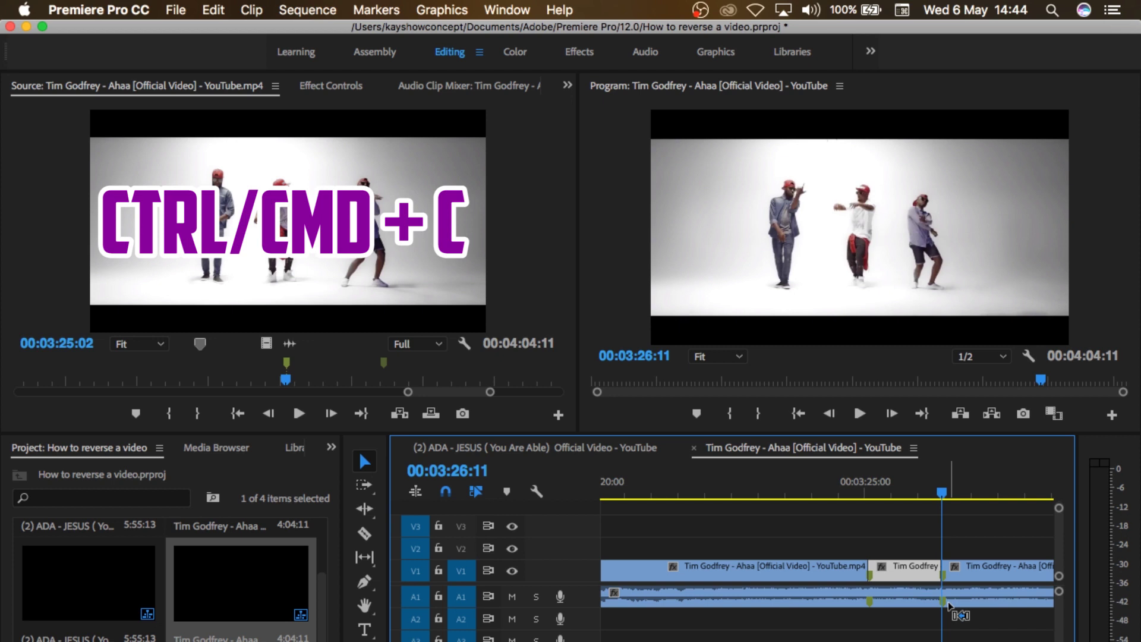
pyautogui.press('super+v')
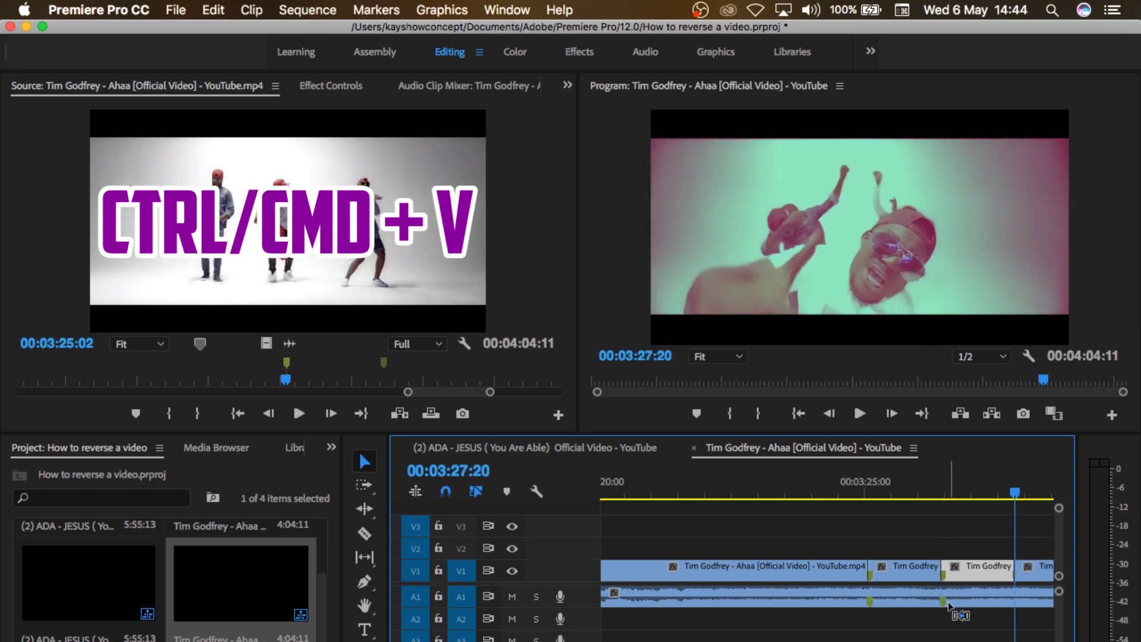
# Turn on Reverse Speed for the pasted copy of the Ahaa dancing section
pyautogui.rightClick(973, 568)
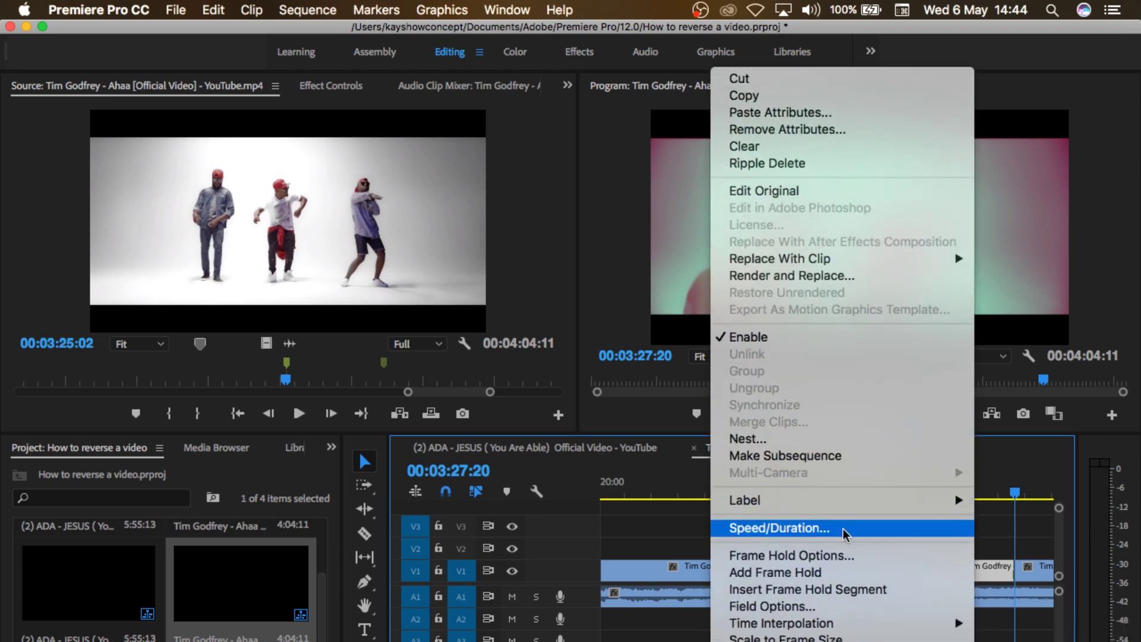
pyautogui.click(841, 528)
pyautogui.click(485, 370)
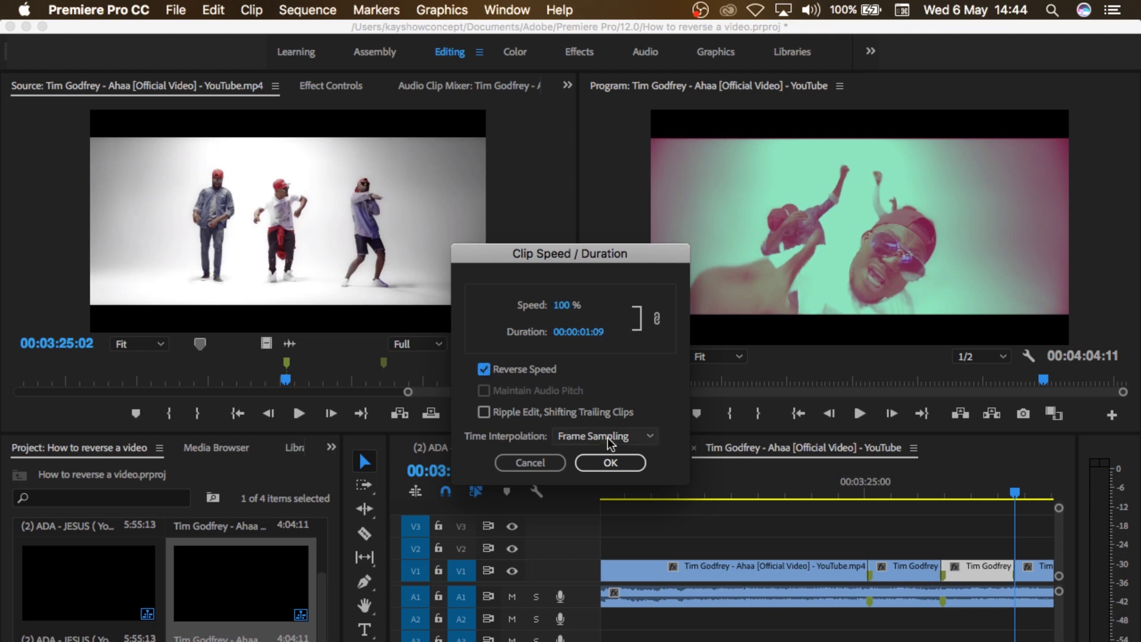
pyautogui.click(609, 462)
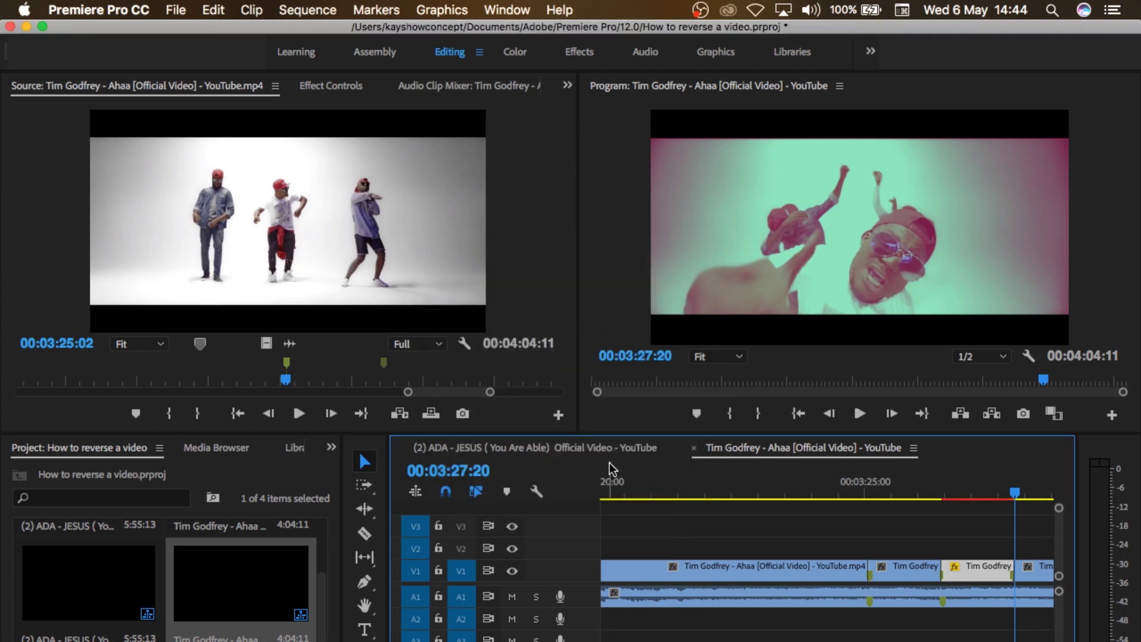
# Preview the reversed copy playing after the original section, from about 03:24:21
pyautogui.click(851, 488)
pyautogui.press('space')
pyautogui.press('space')
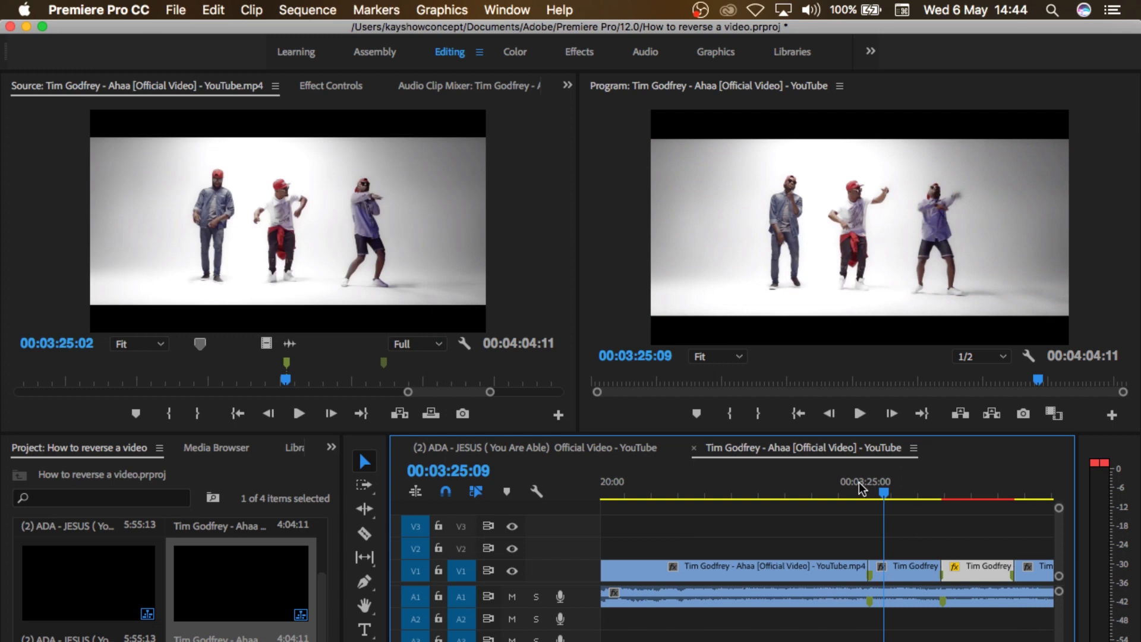
pyautogui.press('space')
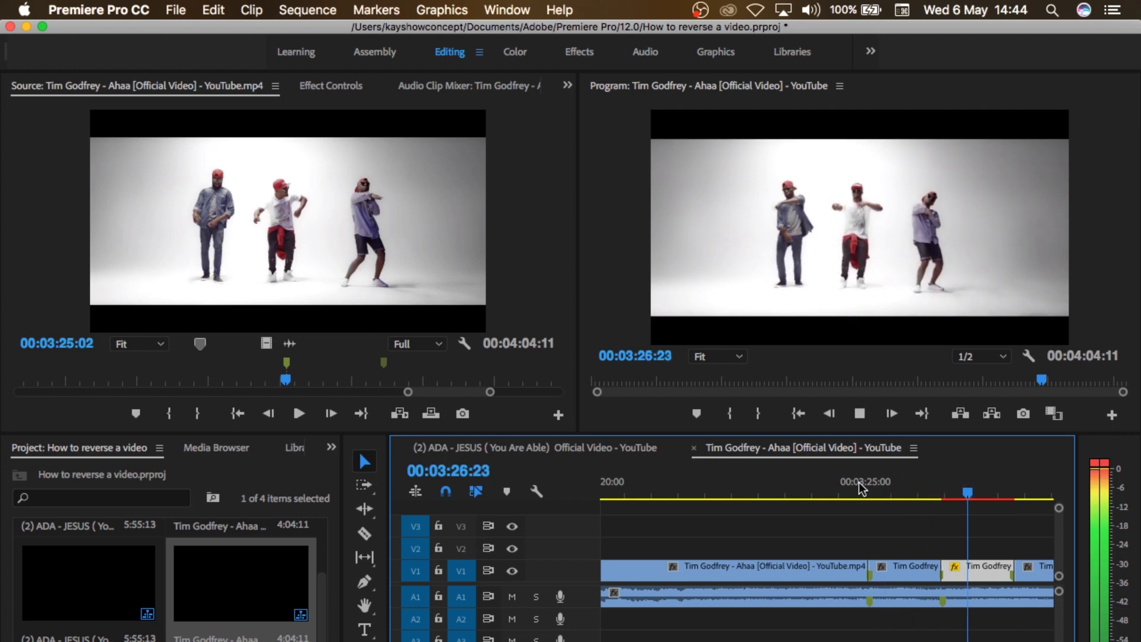
pyautogui.press('space')
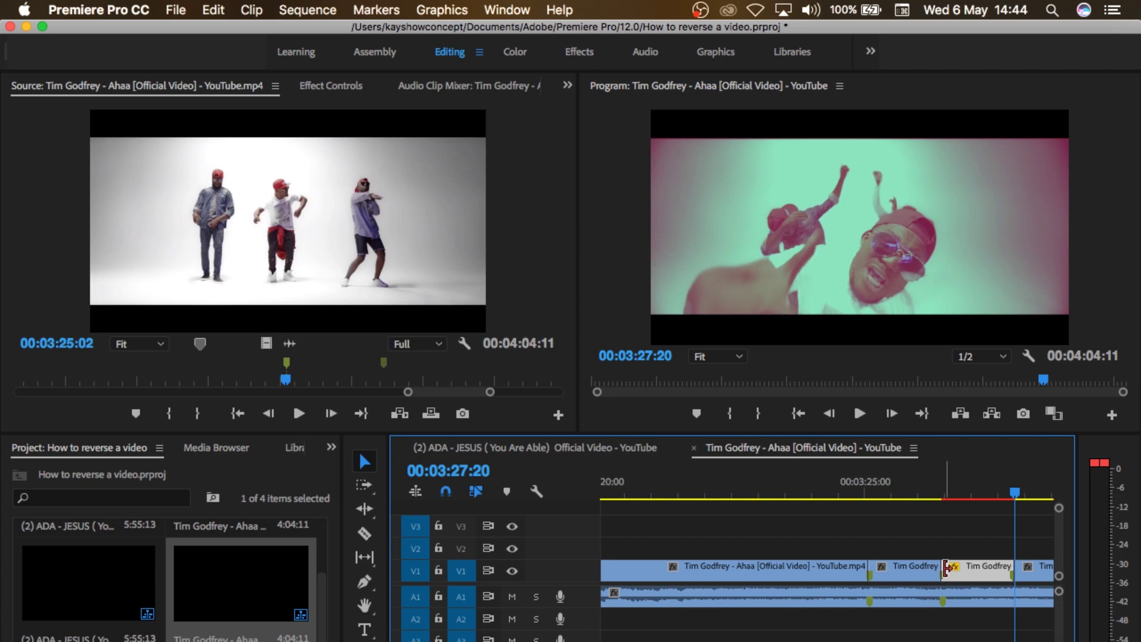
pyautogui.click(858, 494)
pyautogui.press('space')
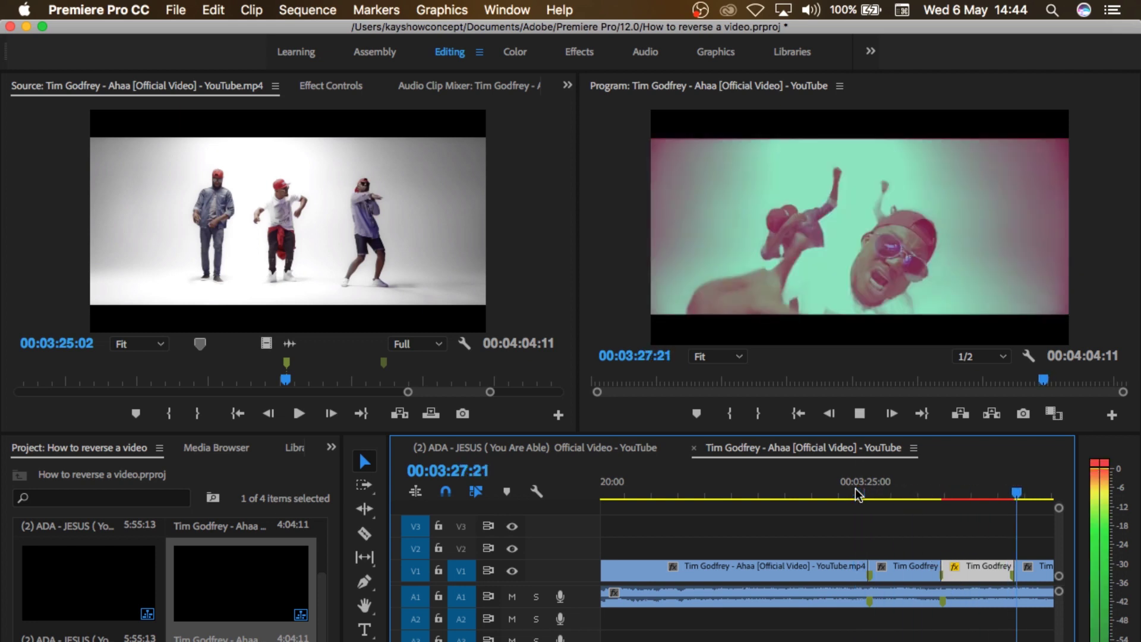
# Copy the original short section and paste a normal copy after the reversed one
pyautogui.press('space')
pyautogui.press('-')
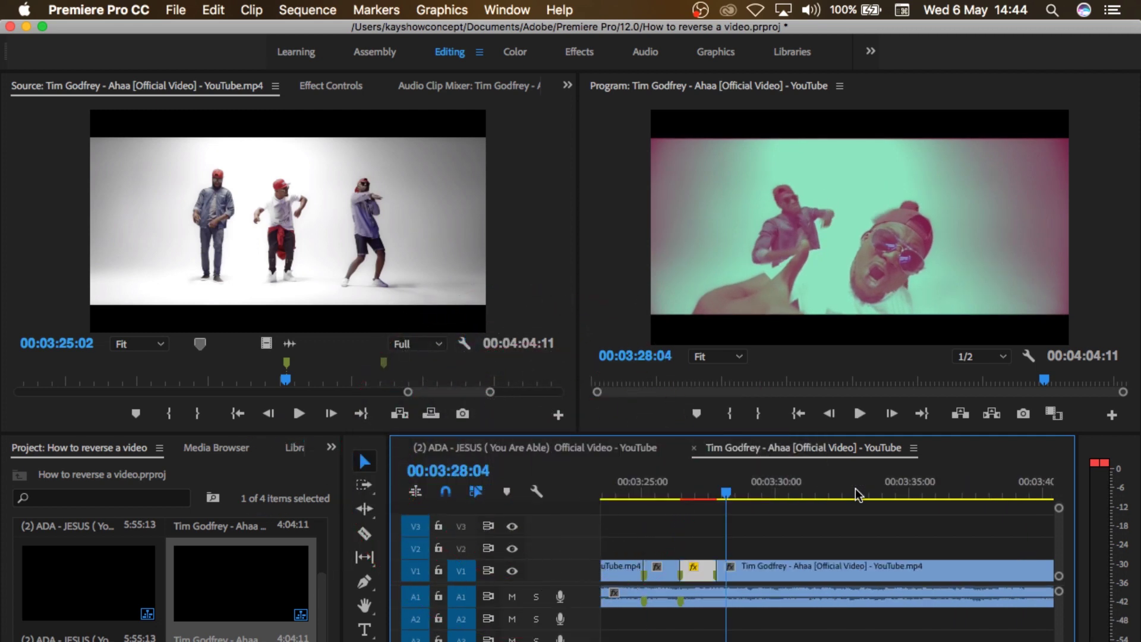
pyautogui.click(663, 572)
pyautogui.press('super+c')
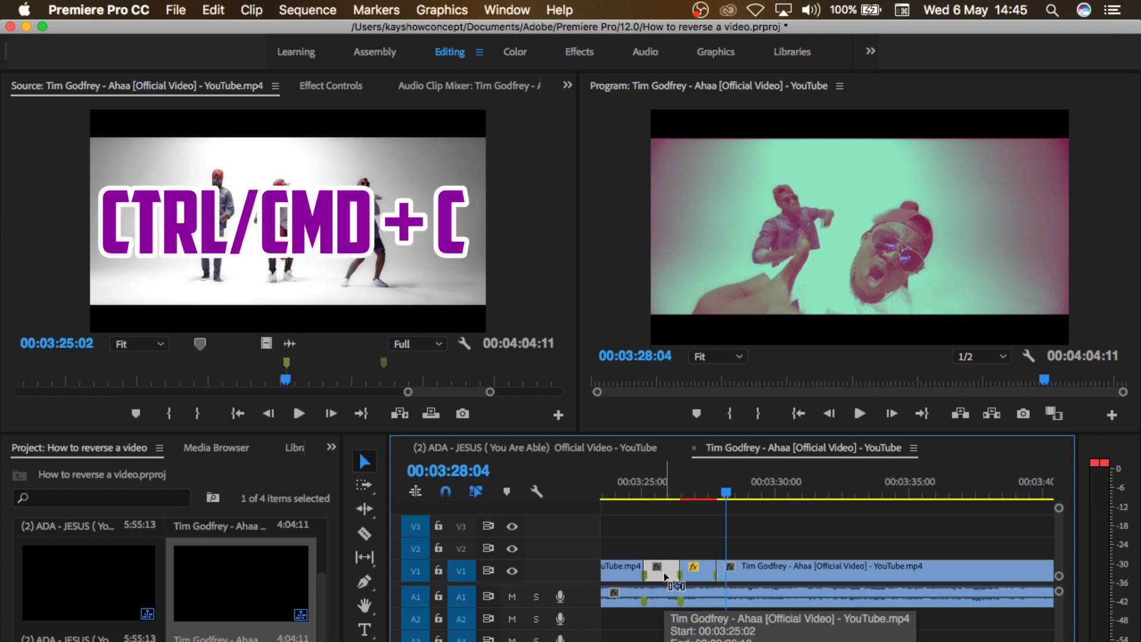
pyautogui.press('Up')
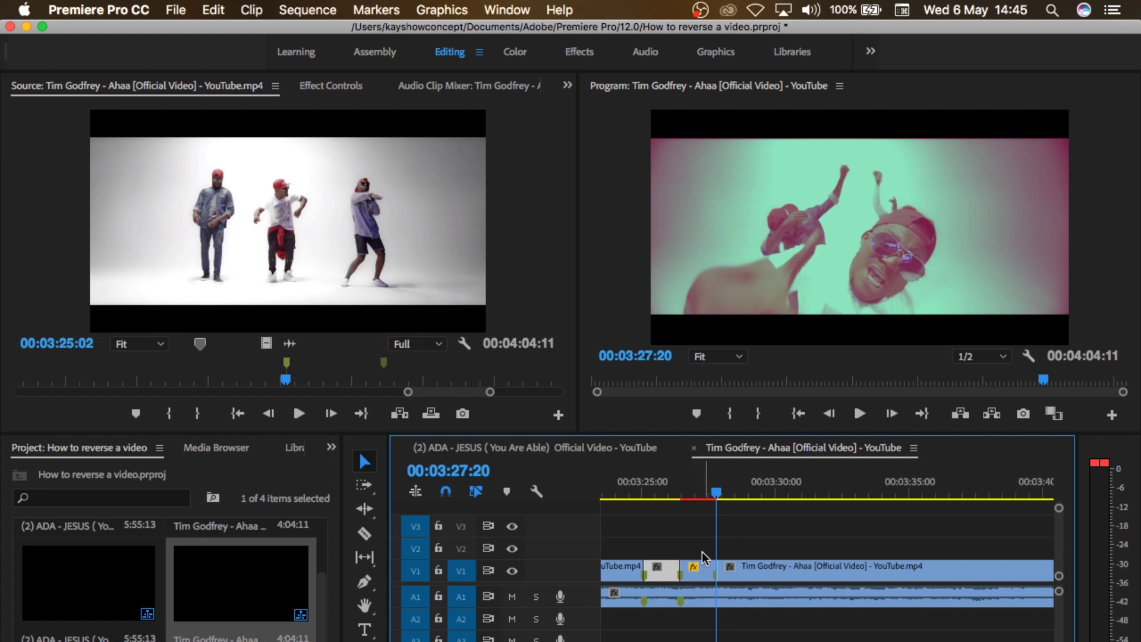
pyautogui.press('super+v')
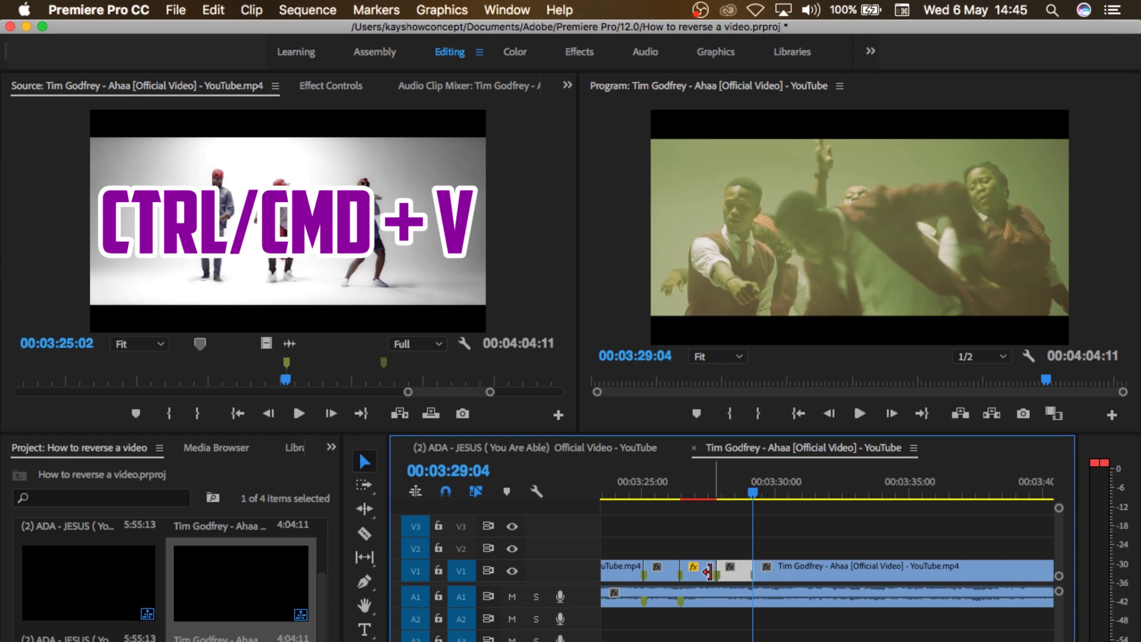
# Paste more alternating reversed and normal copies along V1 to about 00:03:33
pyautogui.click(702, 574)
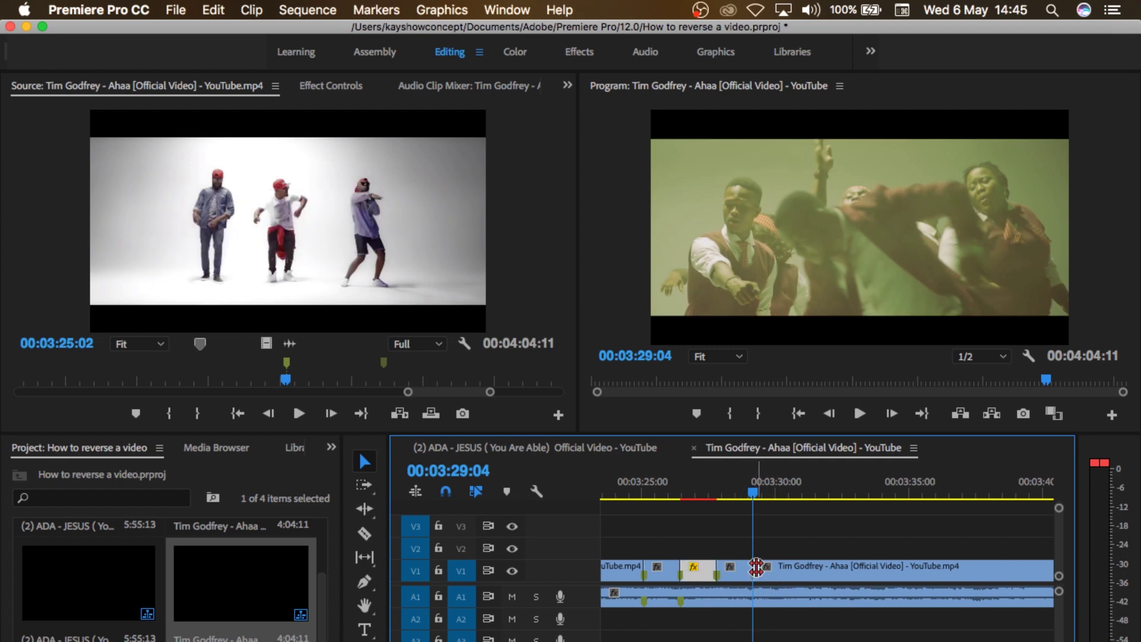
pyautogui.press('super+v')
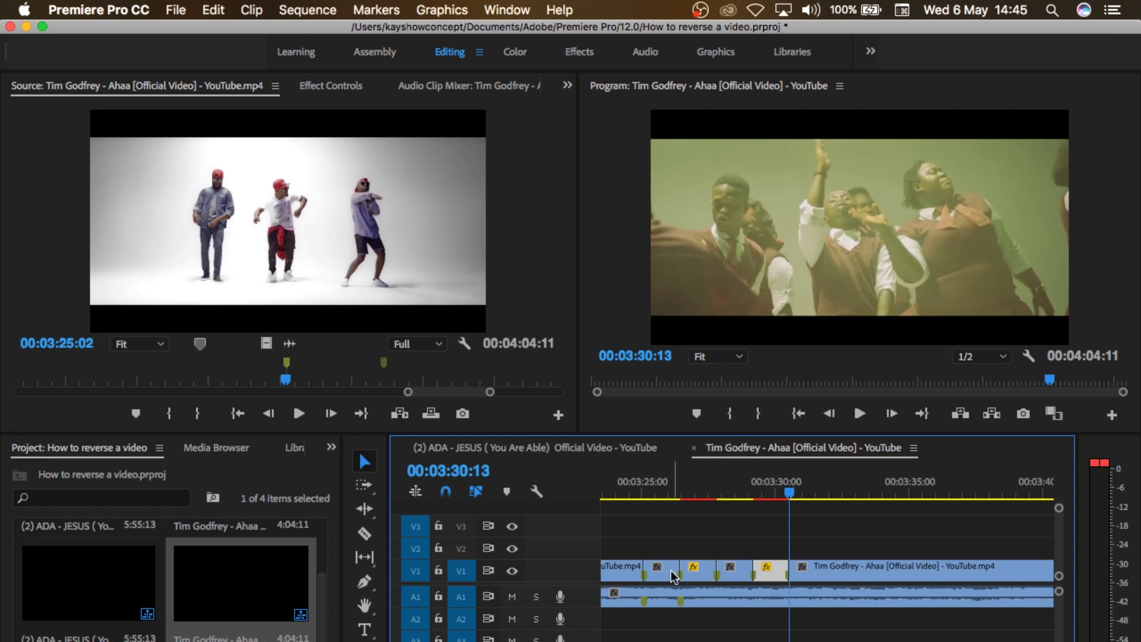
pyautogui.click(658, 571)
pyautogui.click(692, 576)
pyautogui.click(728, 579)
pyautogui.click(773, 573)
pyautogui.click(741, 583)
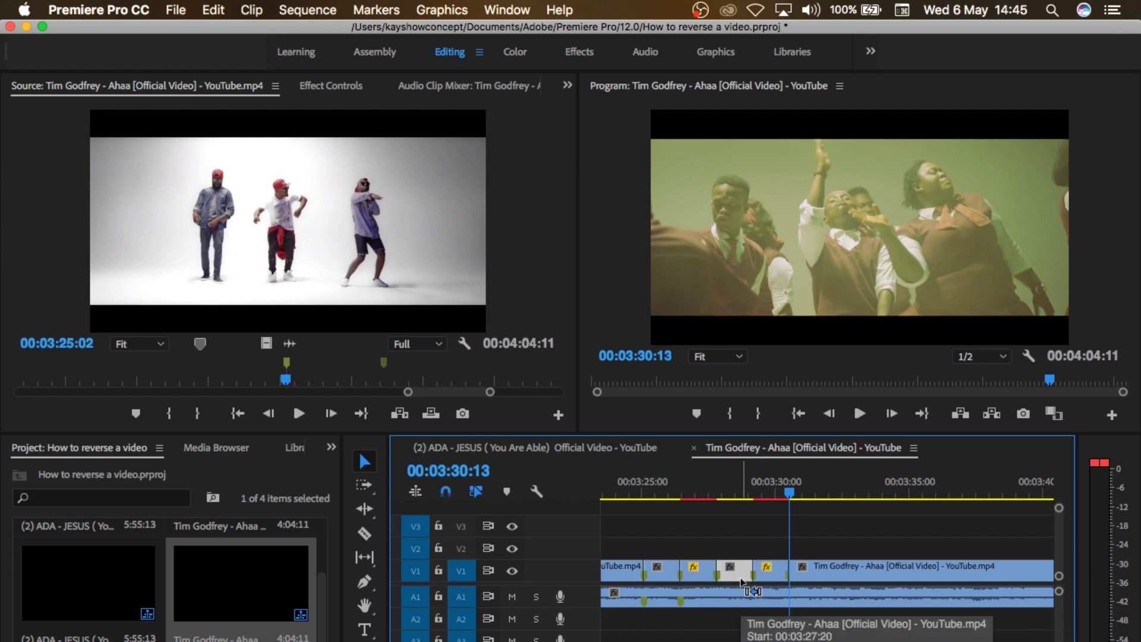
pyautogui.press('super+v')
pyautogui.click(765, 580)
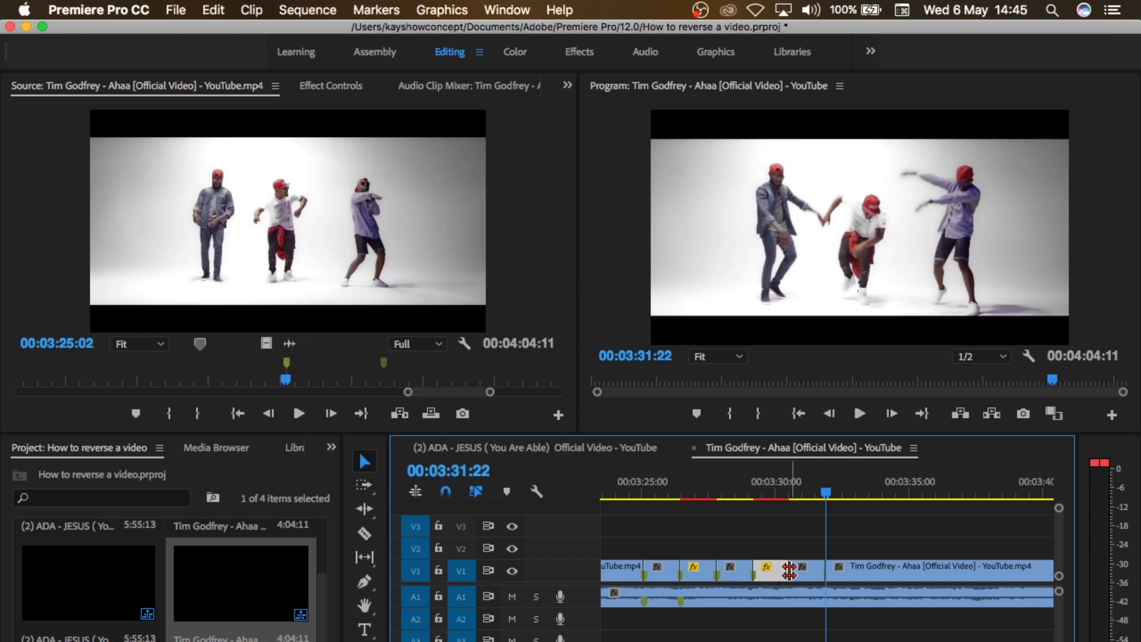
pyautogui.press('super+v')
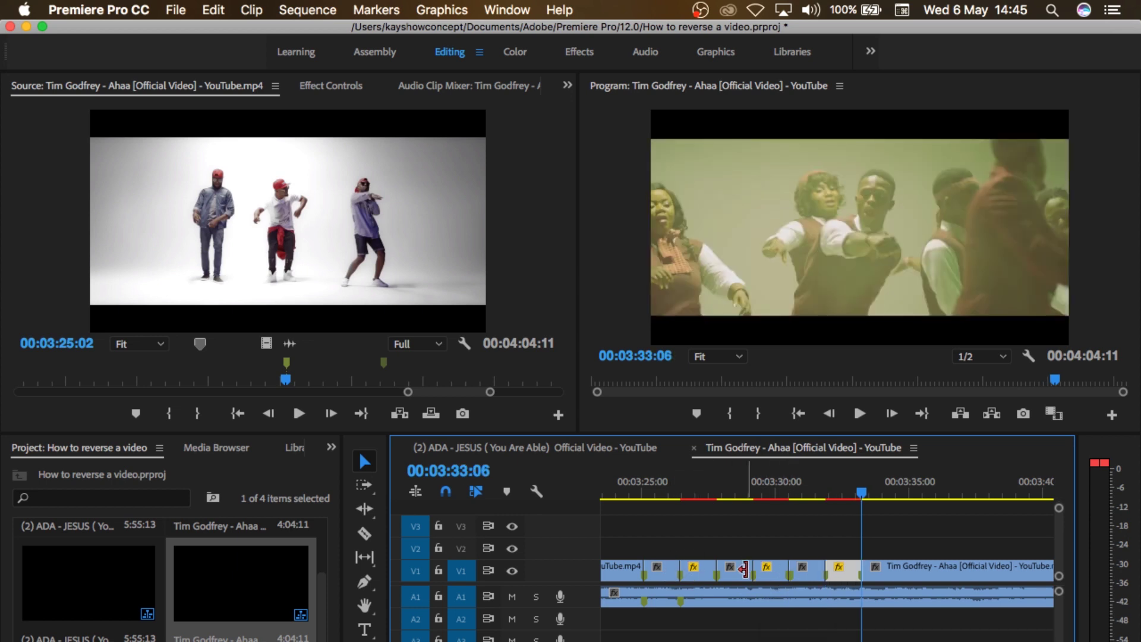
pyautogui.click(640, 492)
pyautogui.press('space')
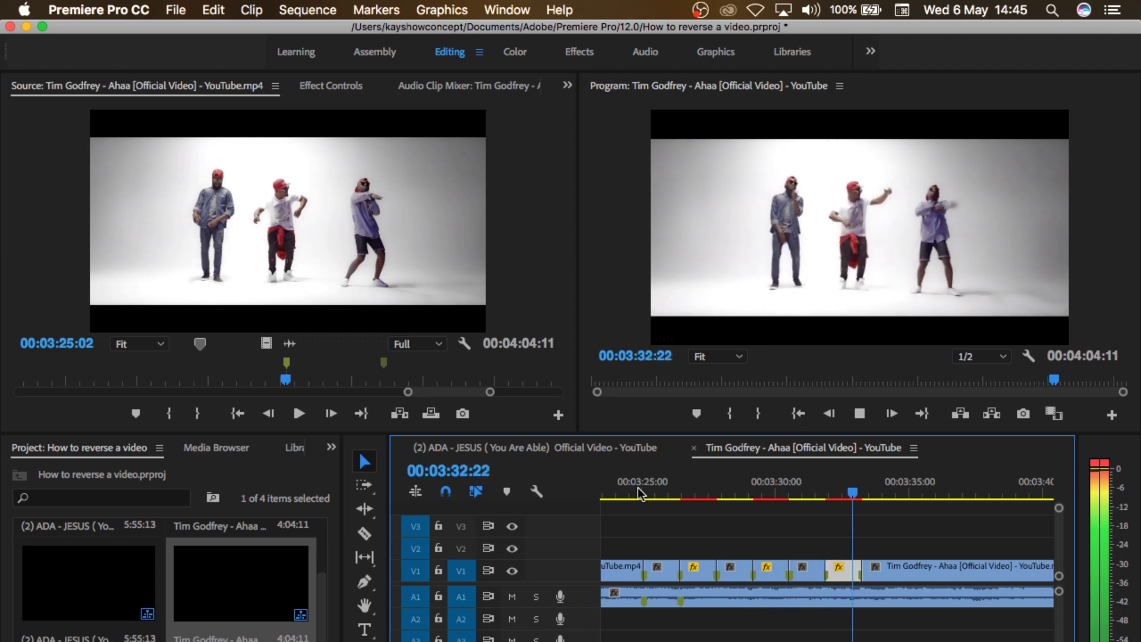
pyautogui.press('space')
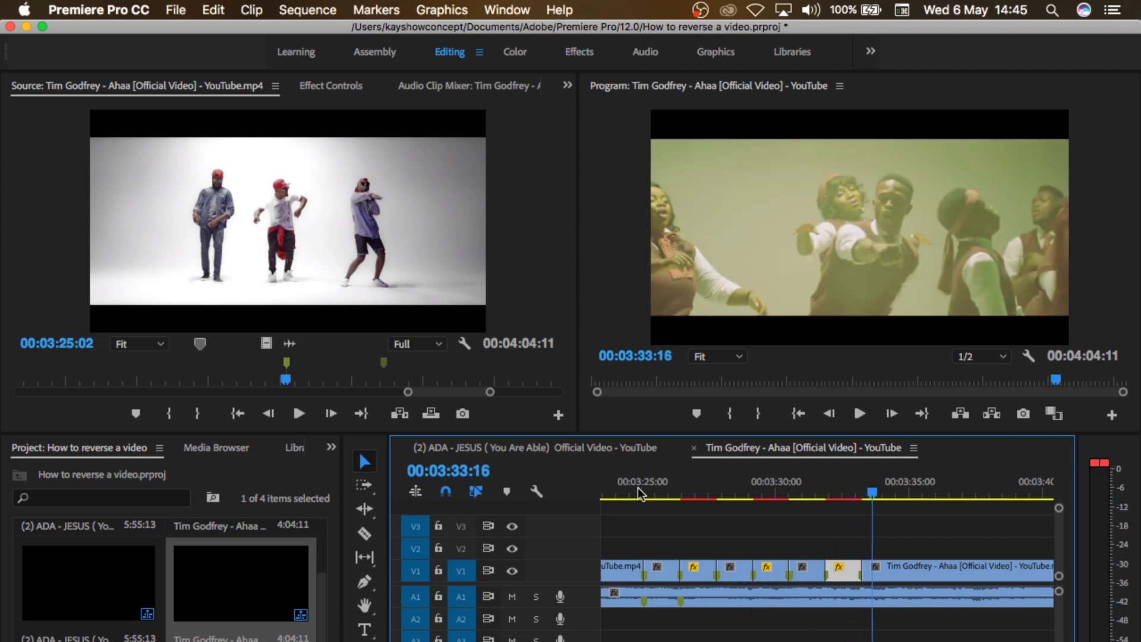